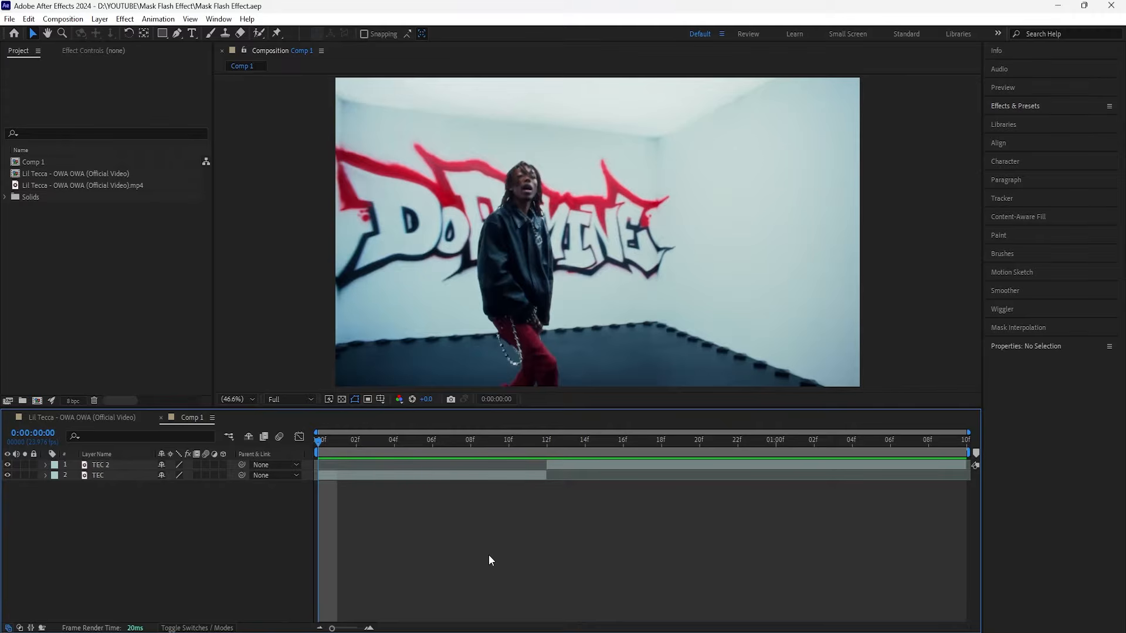
Step: Preview the composition and move the current time to the cut between the two clips at frame 12
key(space)
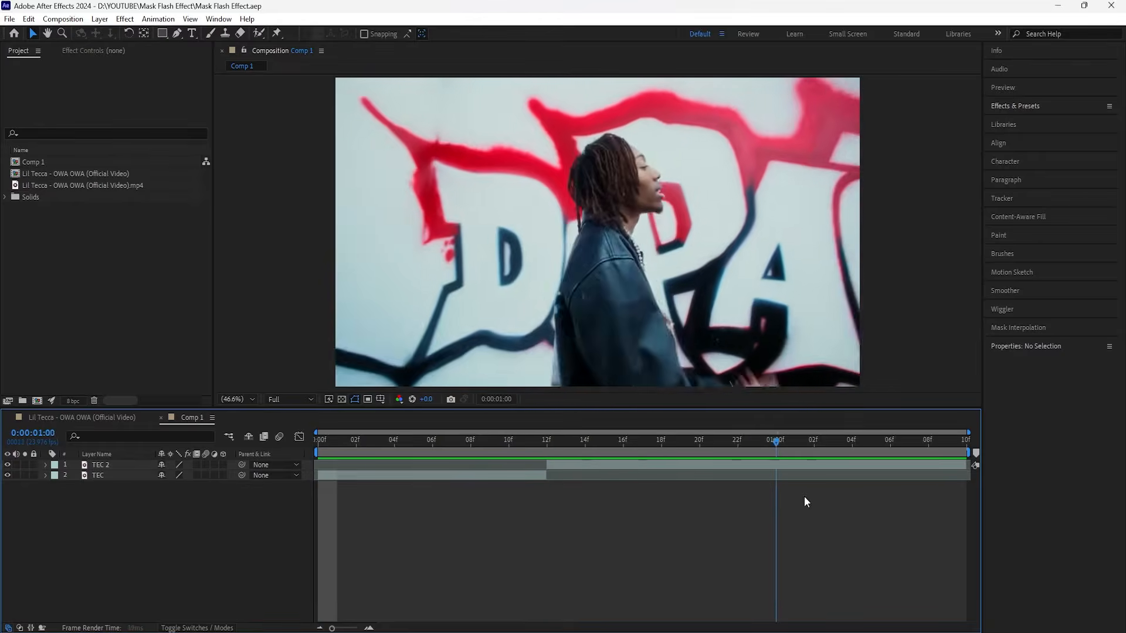
key(space)
drag(311, 514, 532, 509)
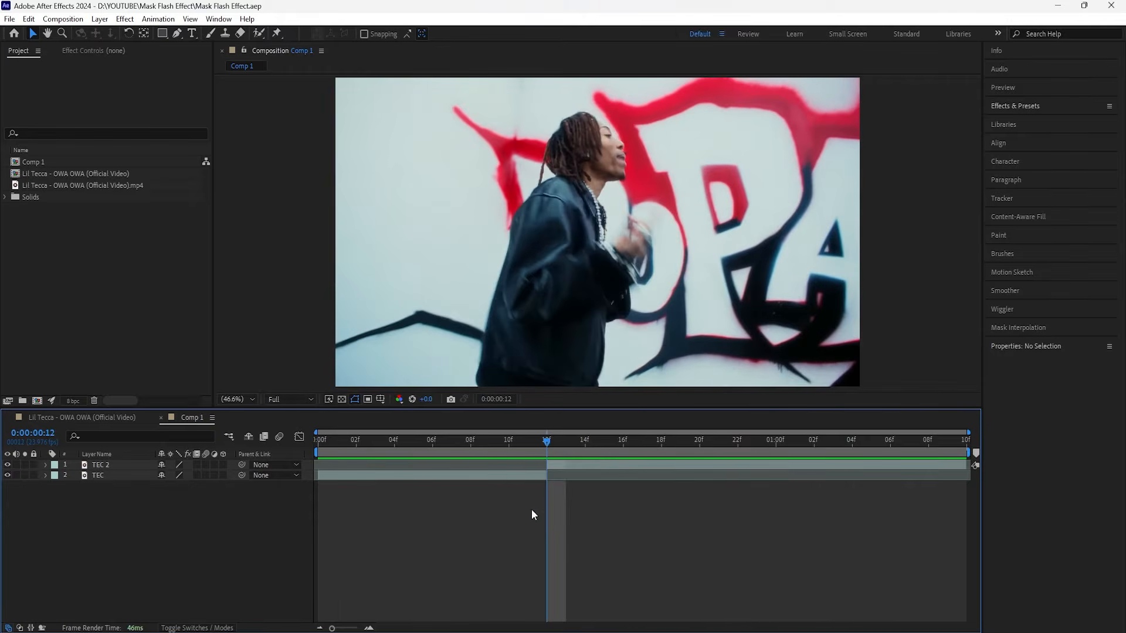
drag(550, 445, 543, 471)
Step: Duplicate the TEC 2 layer and hide the original
click(551, 465)
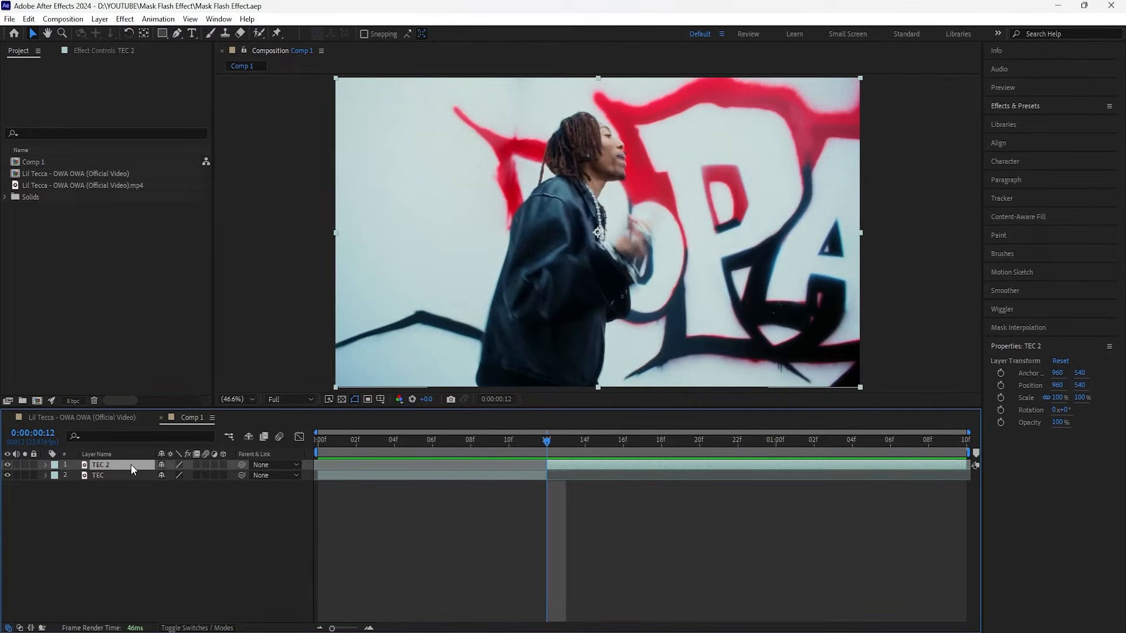
key(ctrl+d)
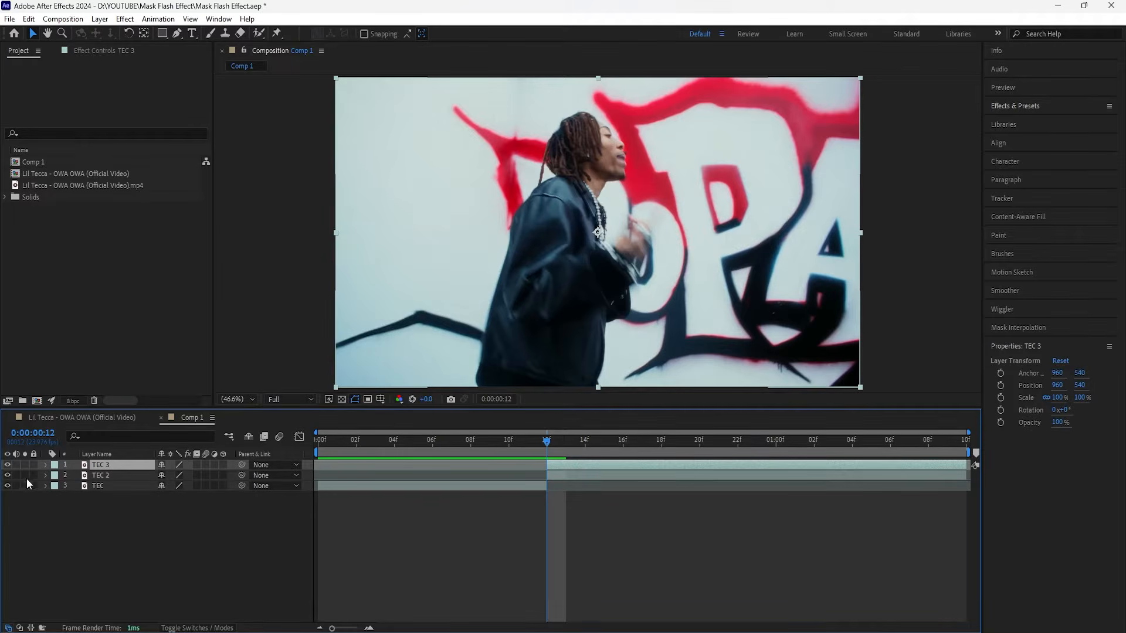
click(8, 475)
Step: Freeze the duplicated TEC 3 layer on its first frame at frame 12
right_click(121, 465)
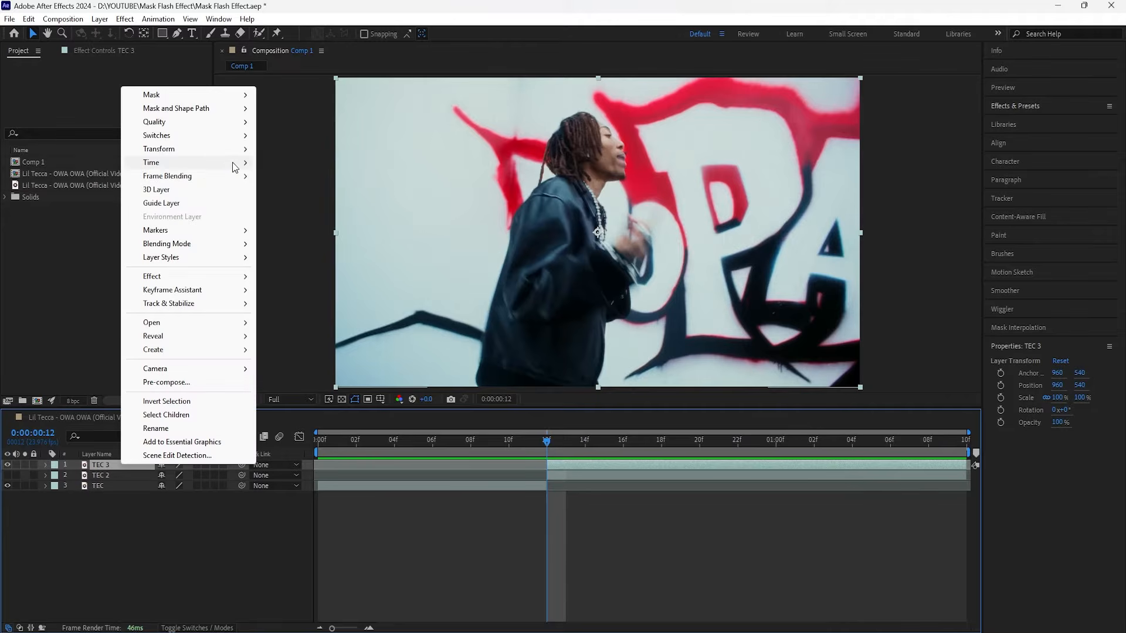
mouse_move(234, 163)
click(352, 203)
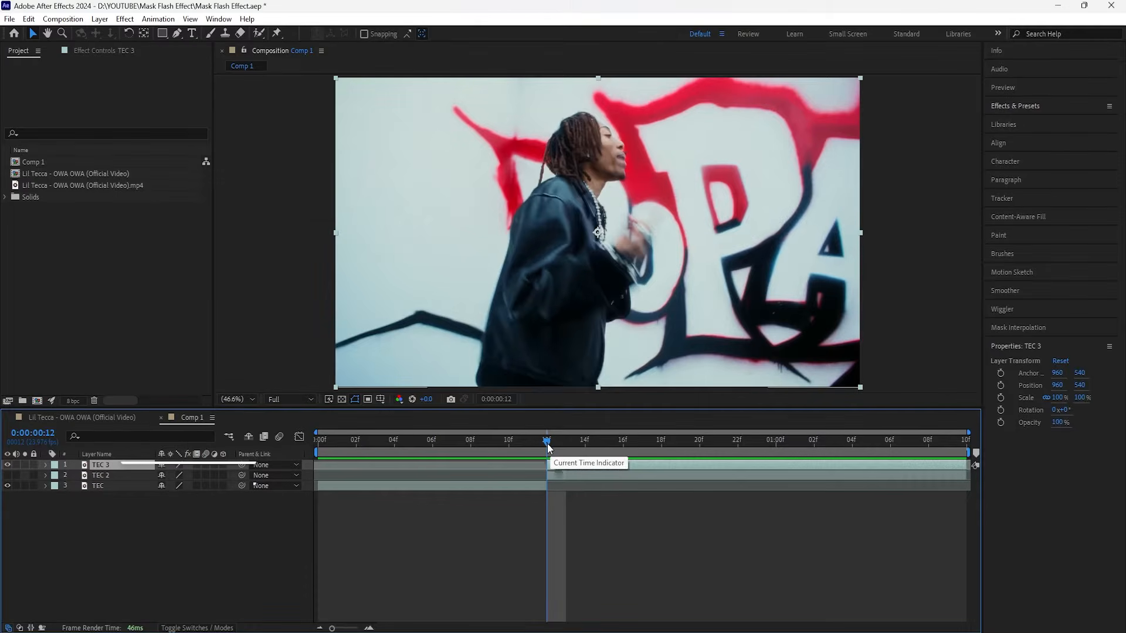
mouse_move(548, 447)
mouse_down()
mouse_move(947, 450)
mouse_move(546, 451)
mouse_up()
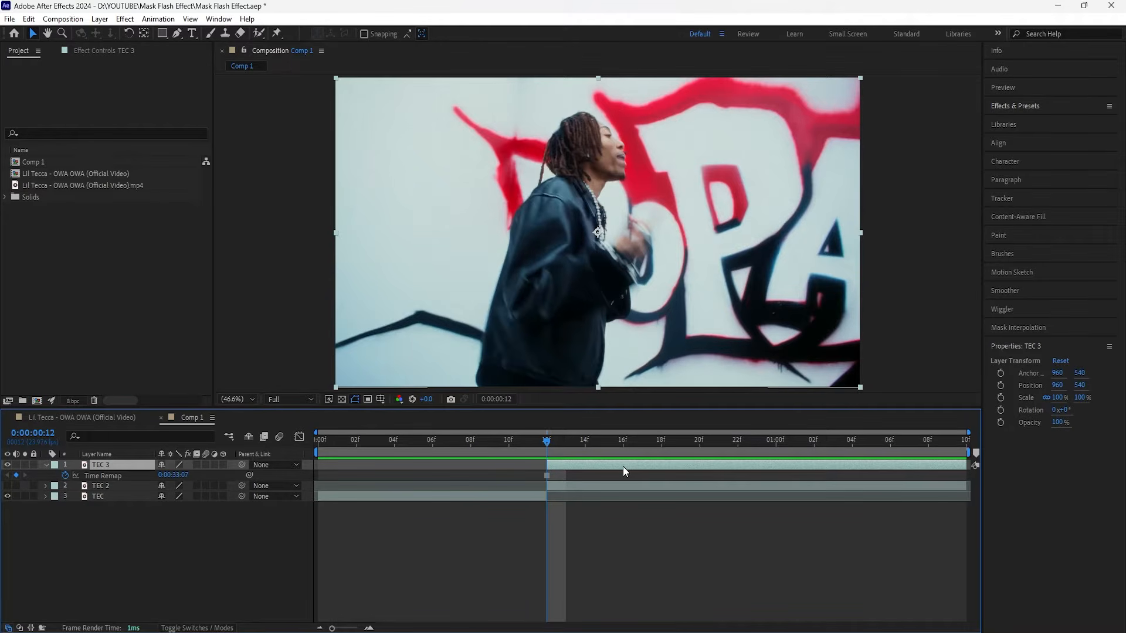
Step: Shift the frozen TEC 3 layer so it starts at frame 4 and shorten it to end at frame 9
drag(546, 446, 394, 454)
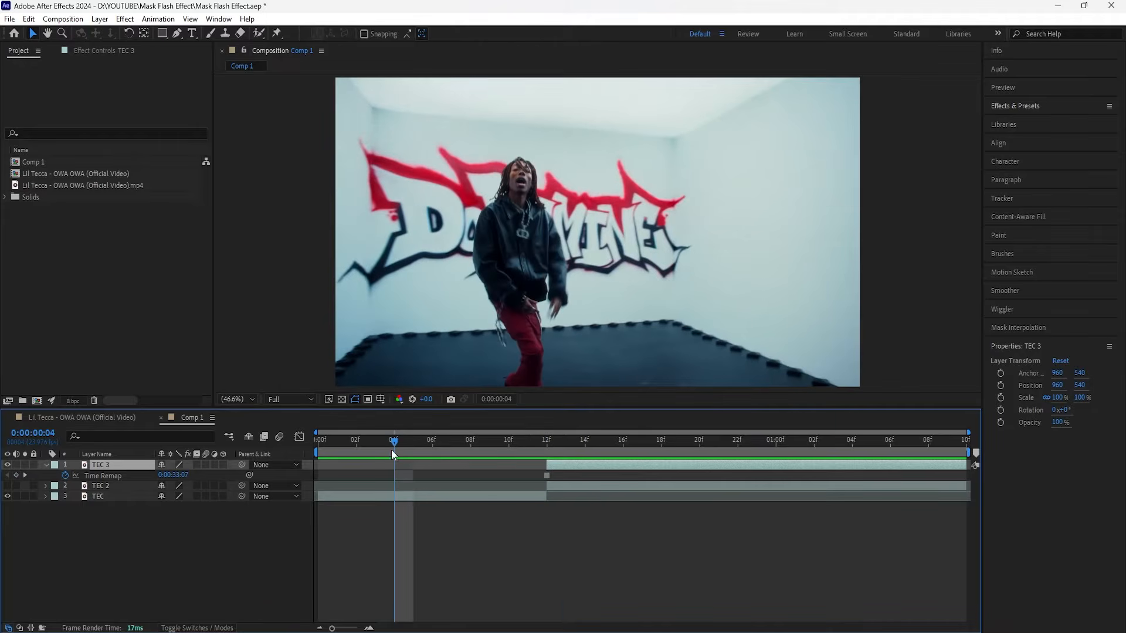
drag(568, 466, 428, 480)
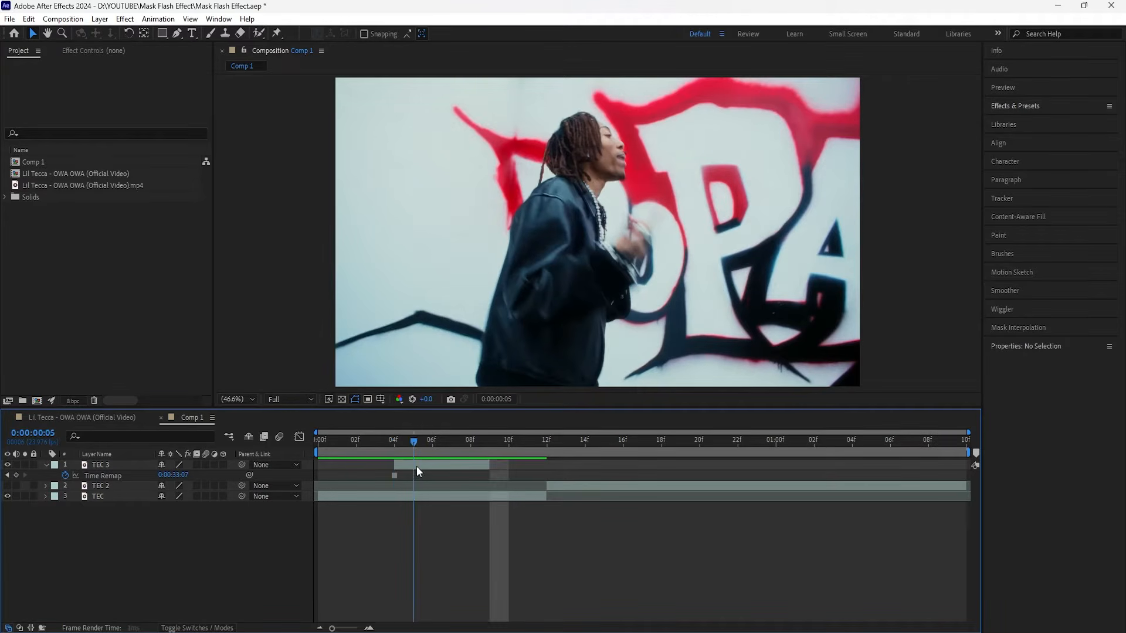
drag(416, 467, 395, 473)
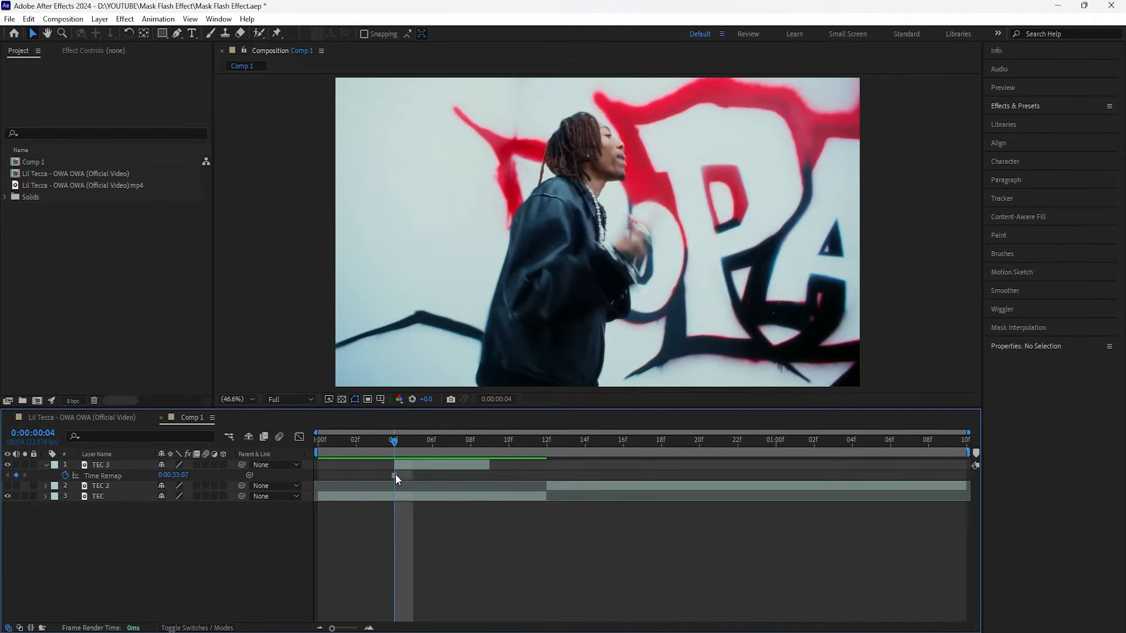
Step: Set the TEC 3 layer's scale to 240%
click(438, 464)
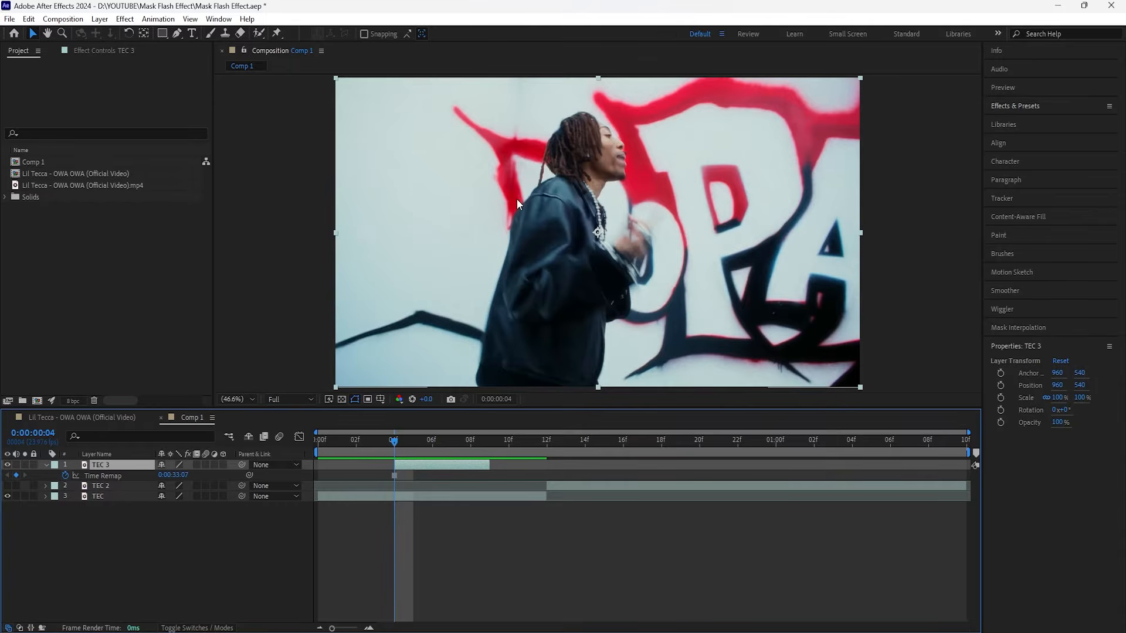
key(s)
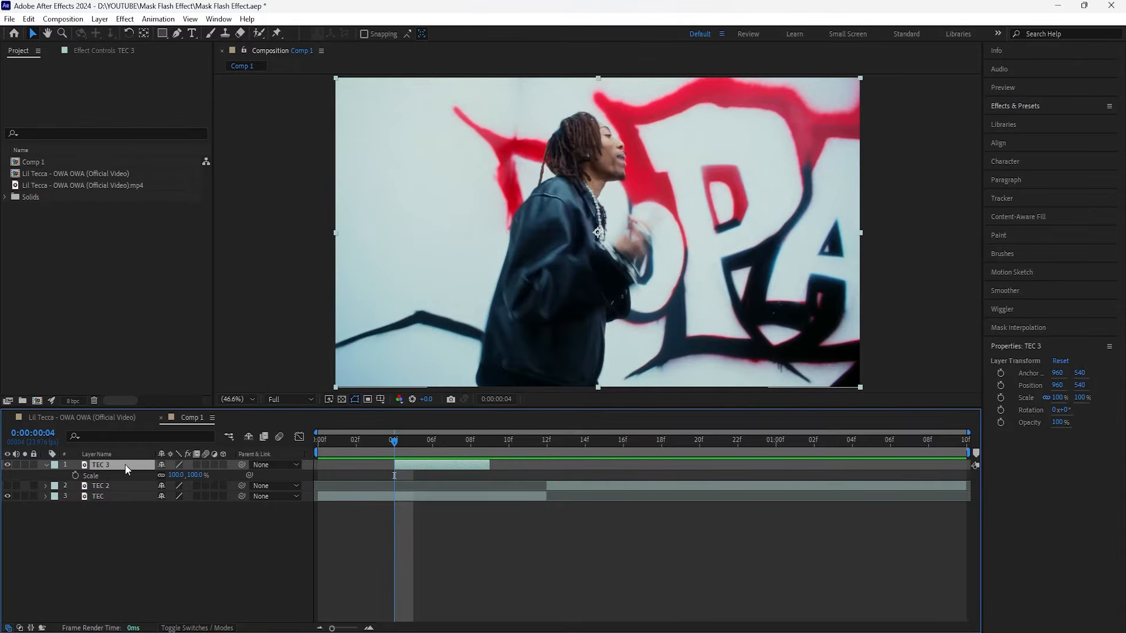
drag(176, 475, 268, 465)
click(197, 475)
text(240)
key(Return)
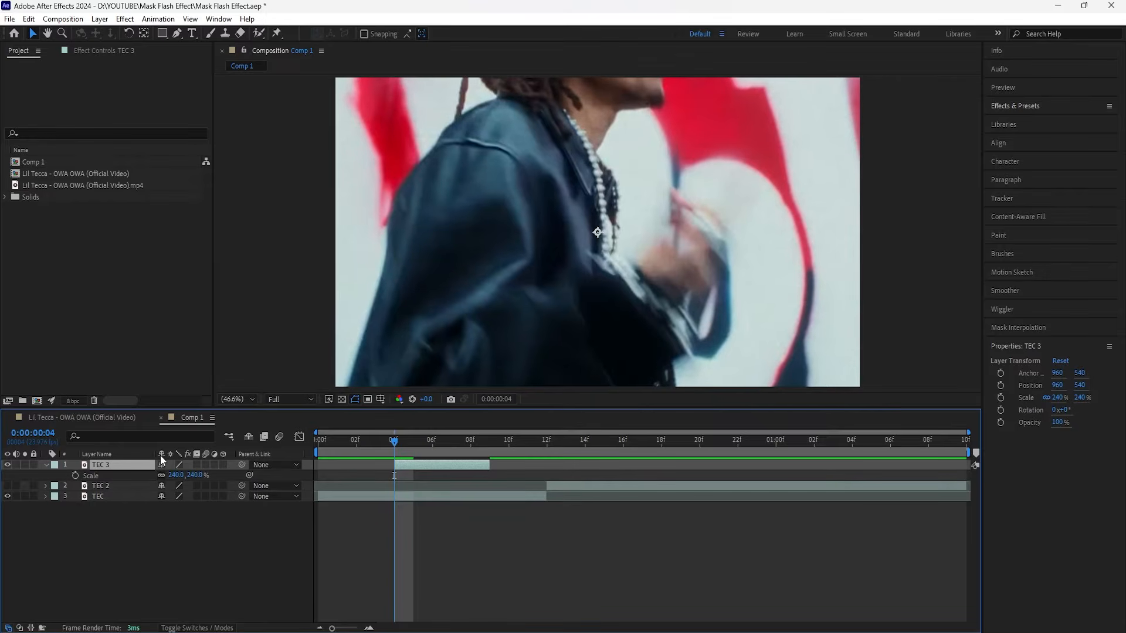
Step: Lower the TEC 3 layer to a vertical position of 987 so the man's head is in frame
key(shift+p)
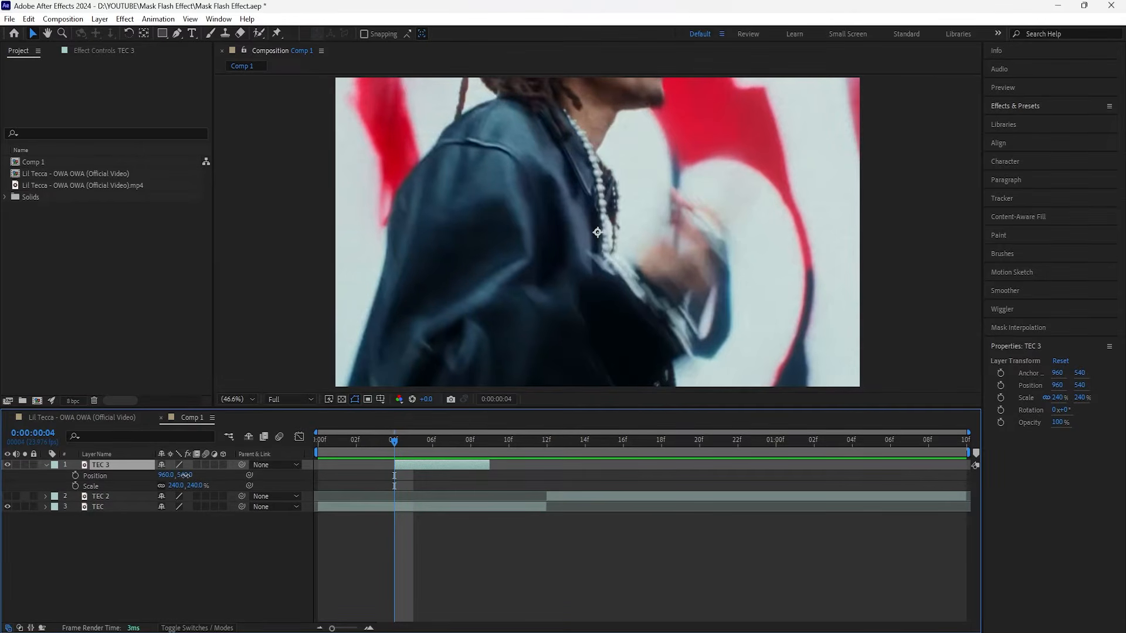
drag(183, 475, 217, 475)
drag(283, 486, 432, 495)
Step: Show the proportional grid and draw a rectangular mask around the head on the TEC 3 layer
click(122, 466)
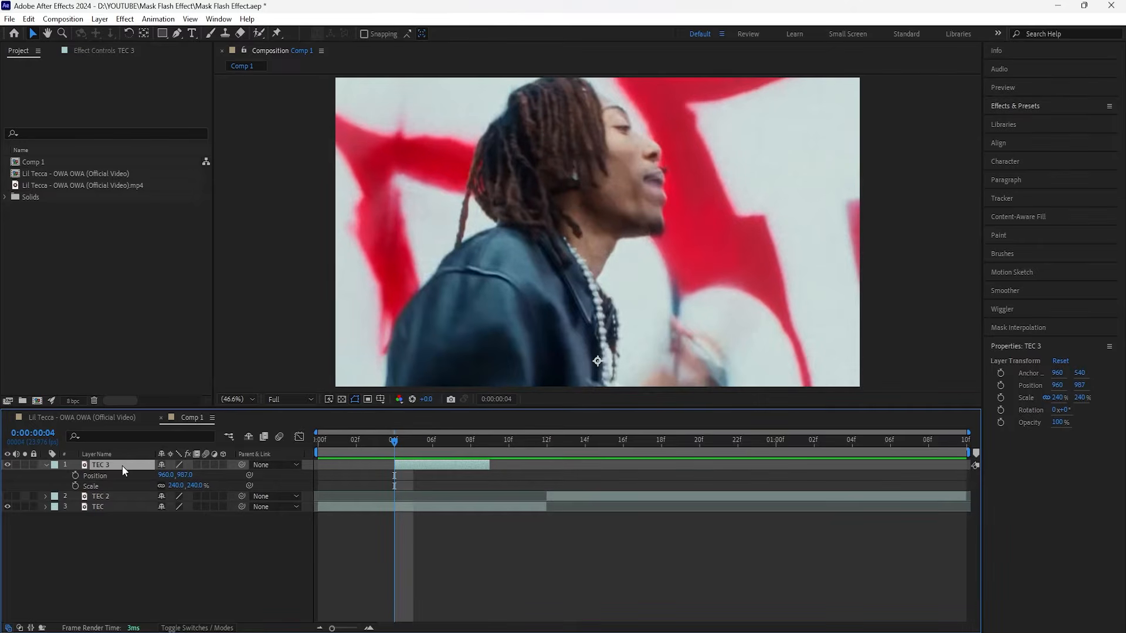
click(381, 399)
click(449, 427)
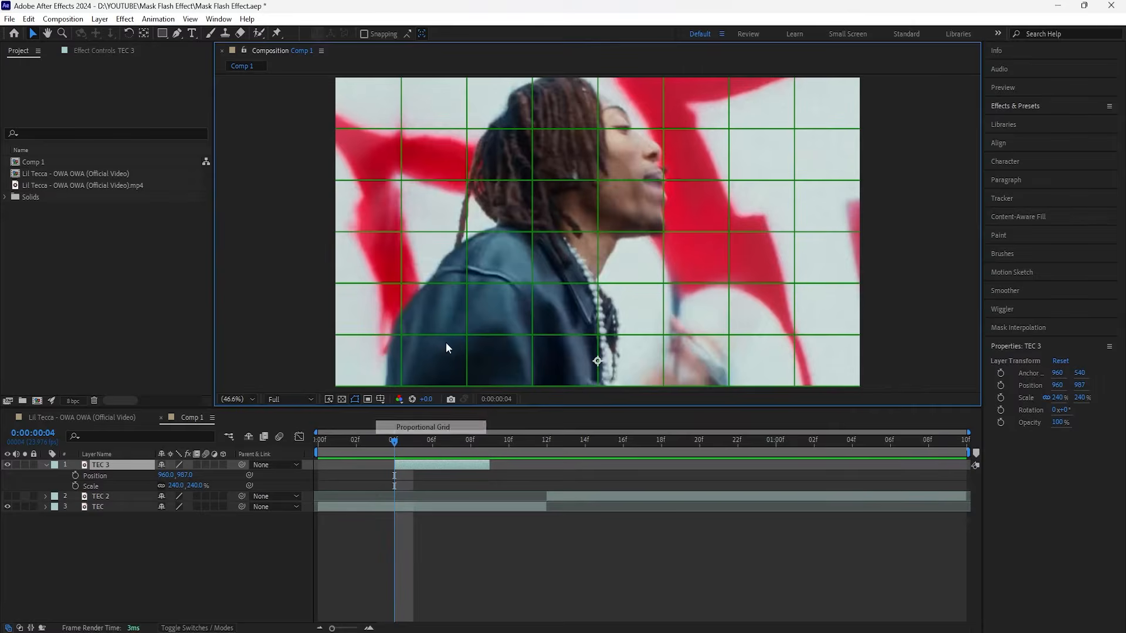
click(163, 34)
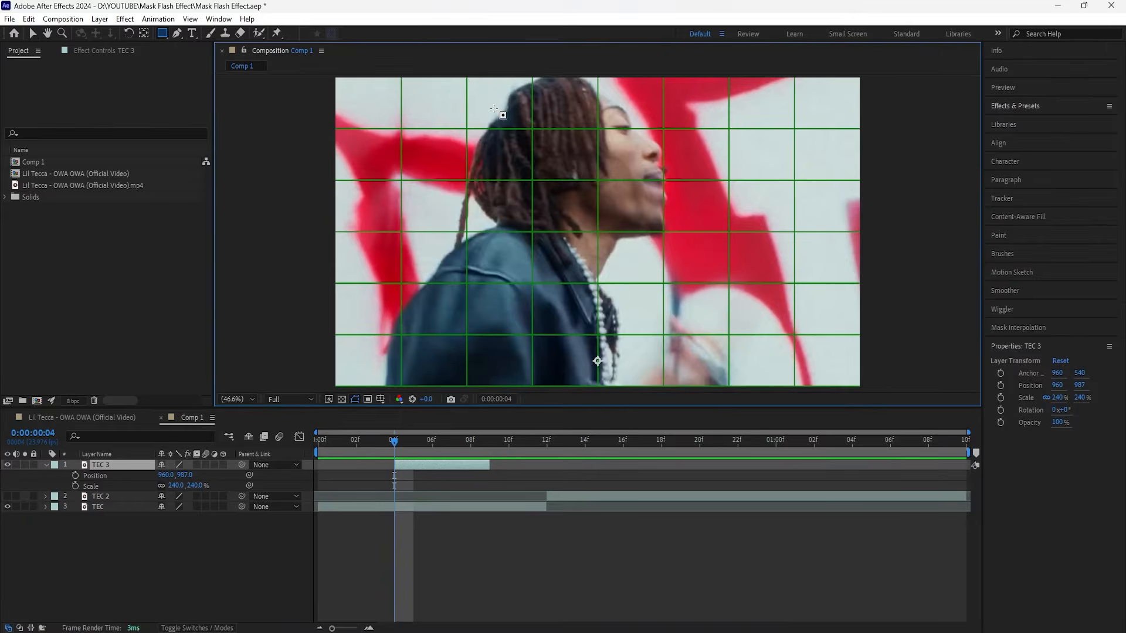
drag(479, 78, 641, 231)
Step: Duplicate the TEC 3 layer, trim the copy to two frames and start it at frame 5
click(142, 466)
key(ctrl+d)
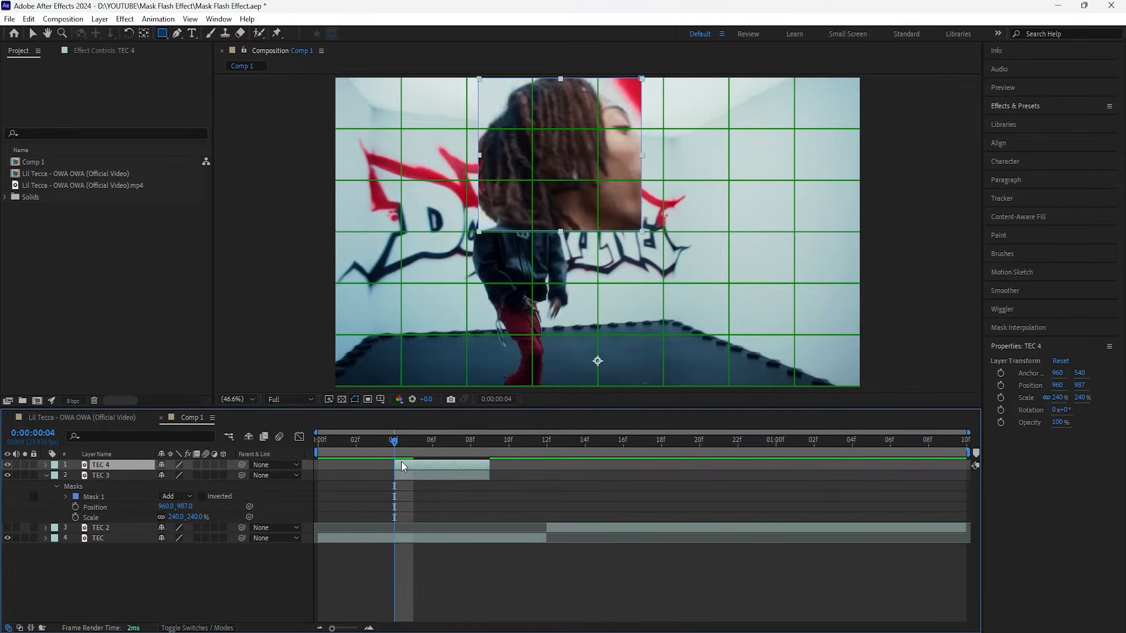
drag(489, 463, 412, 462)
key(Page_Down)
key(bracketleft)
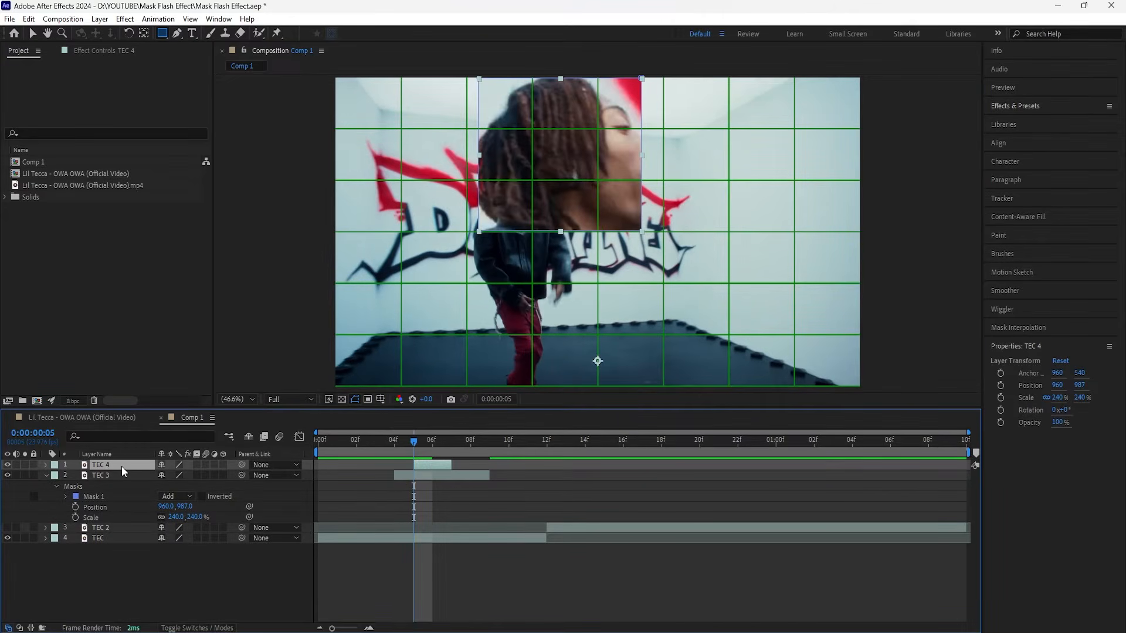
Step: Replace the TEC 4 layer's mask with a rectangular mask over the torso, reaching the frame's lower edge
key(m)
click(104, 474)
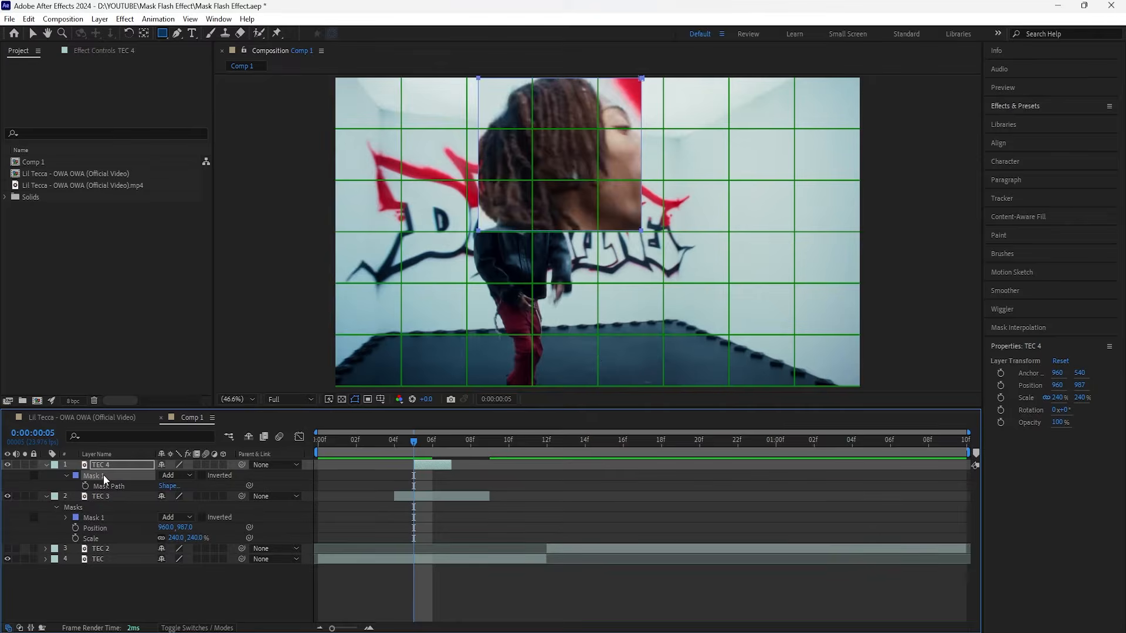
key(Delete)
drag(457, 227, 624, 388)
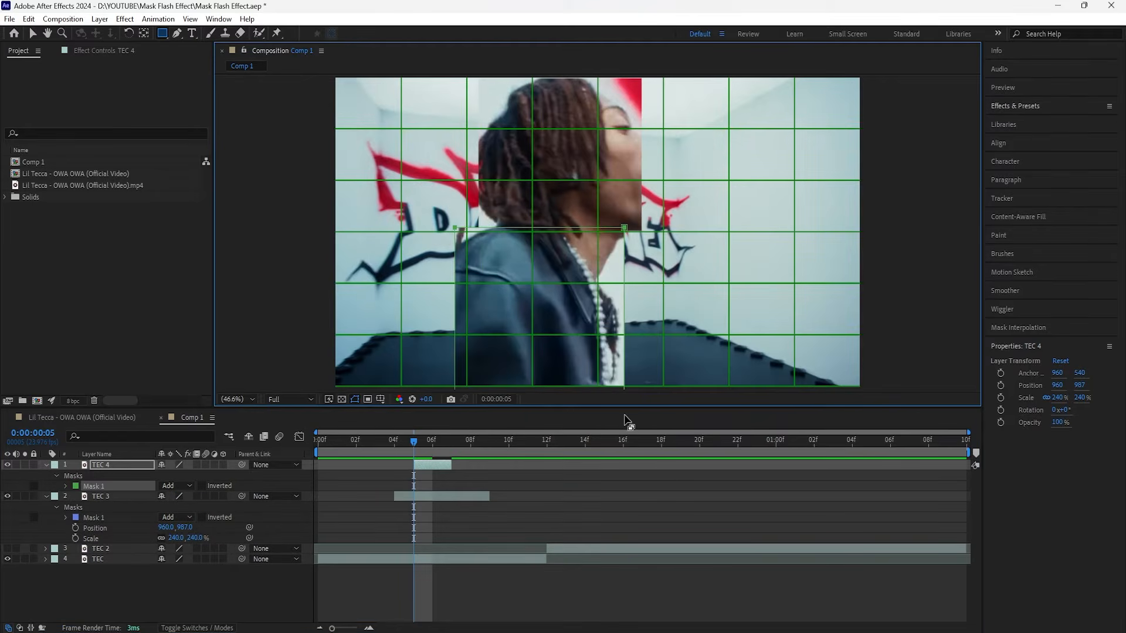
Step: Try a different vertical position for the TEC 4 layer and undo the change
click(144, 455)
key(shift+p)
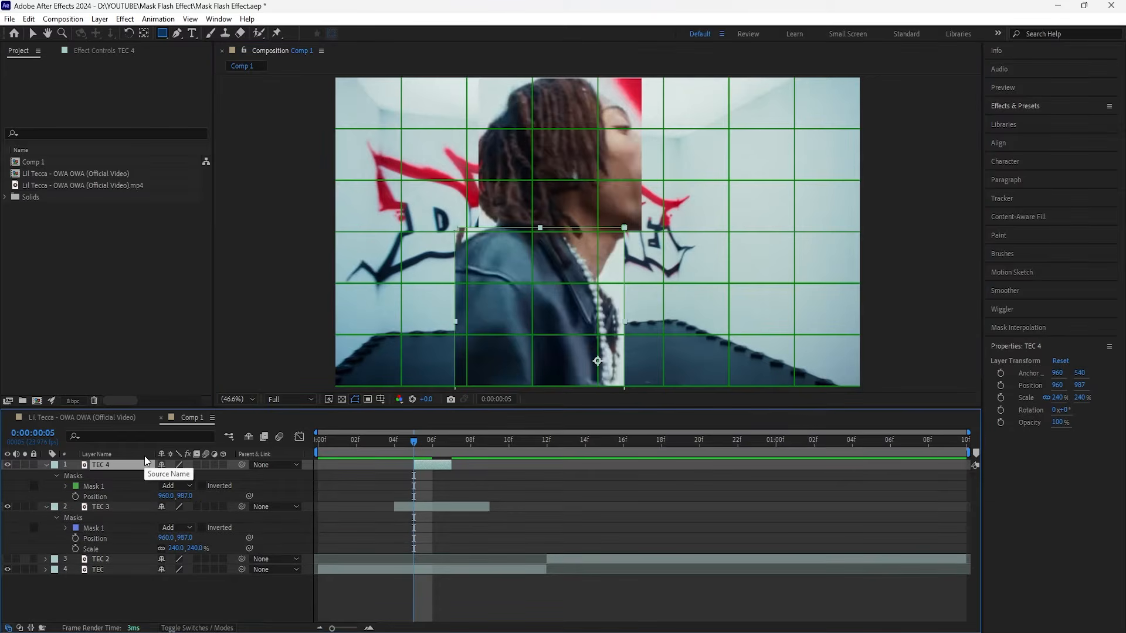
drag(186, 496, 173, 497)
key(ctrl+z)
Step: Duplicate the TEC 4 layer and place the copy from frame 7 to frame 10
key(ctrl+d)
drag(434, 467, 508, 467)
click(497, 445)
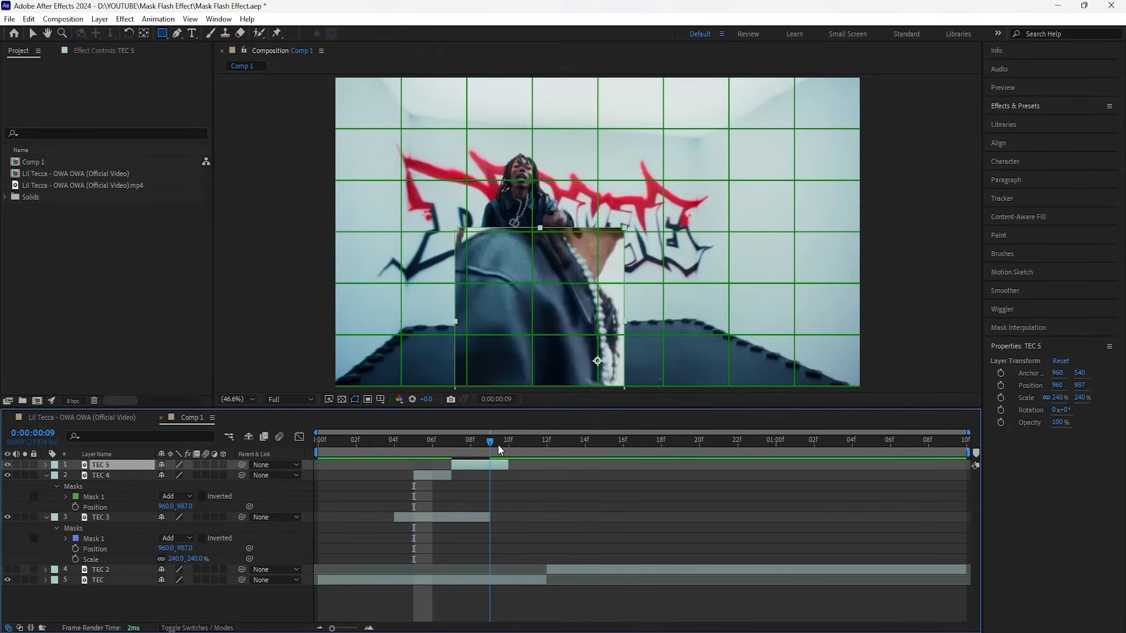
Step: Delete the mask from the TEC 5 layer
key(m)
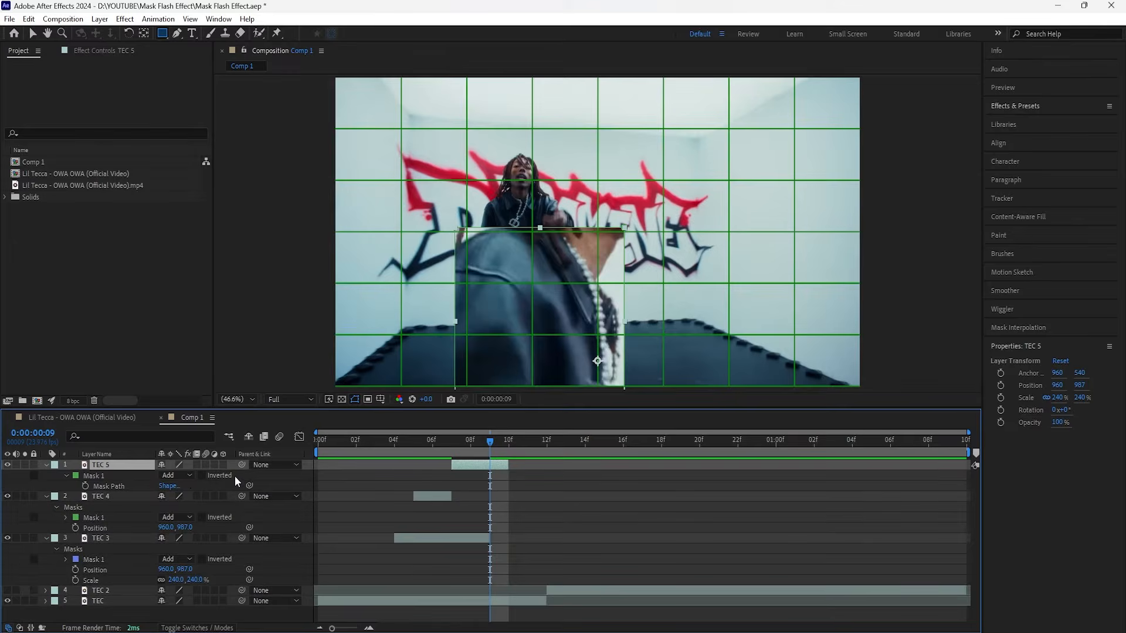
click(116, 479)
key(Delete)
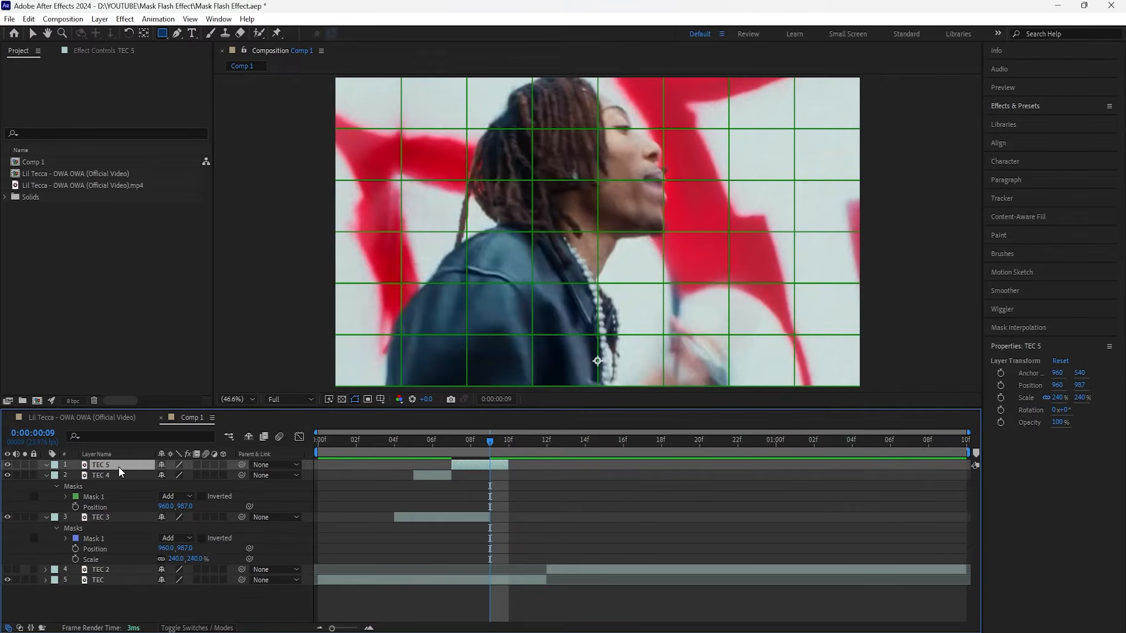
Step: Reset the TEC 5 layer's position to 960, 540 and its scale to 100%
key(p)
key(shift+s)
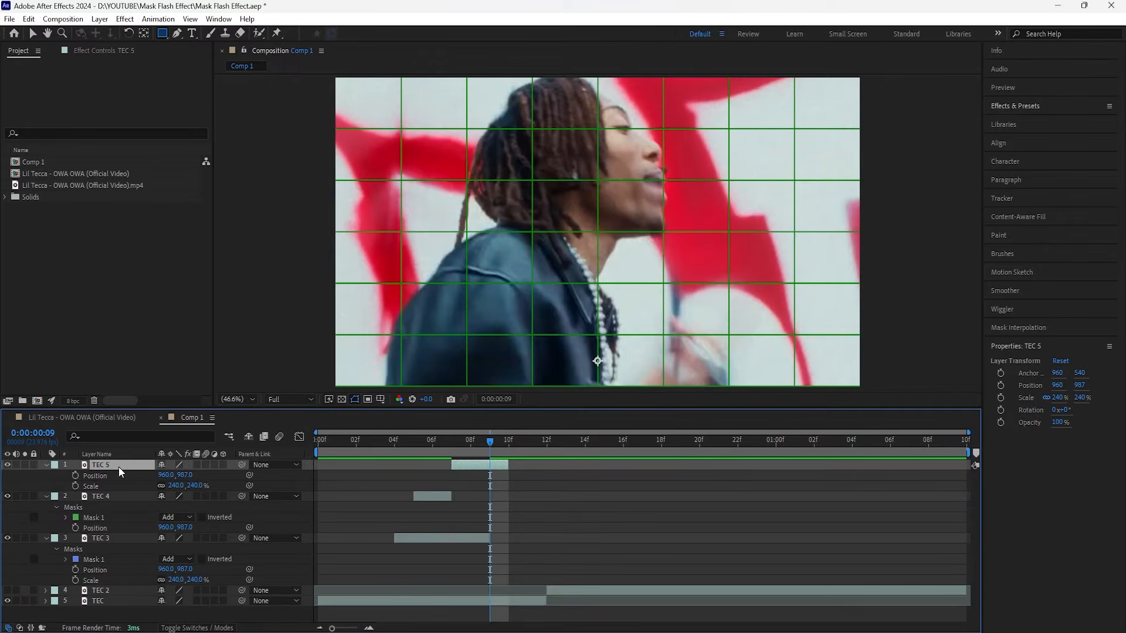
click(109, 475)
shift+click(100, 486)
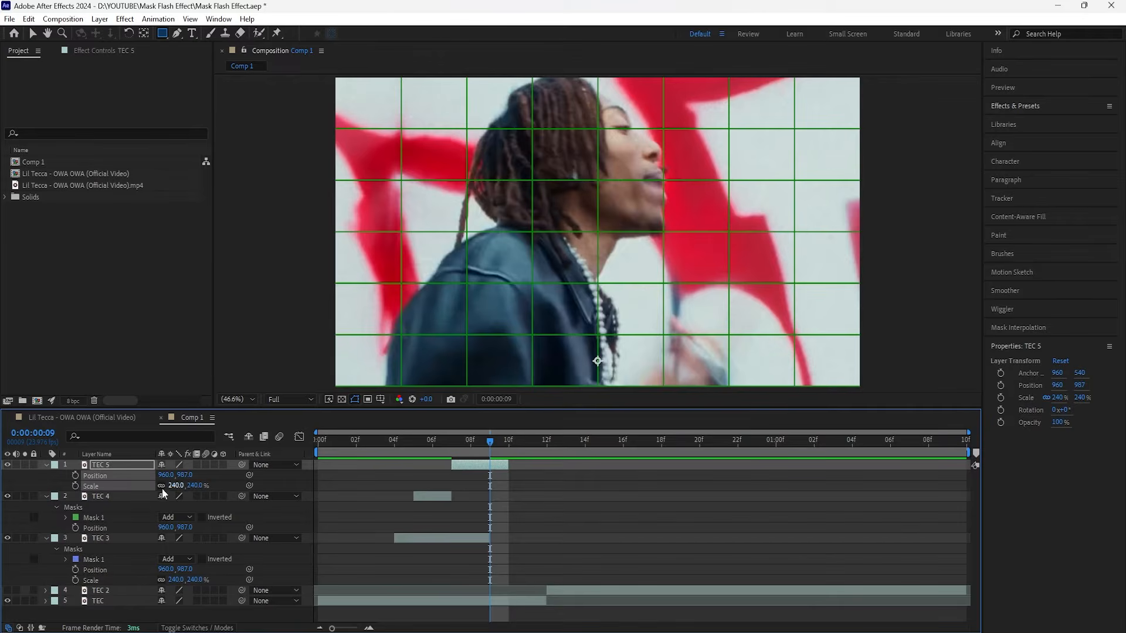
key(Delete)
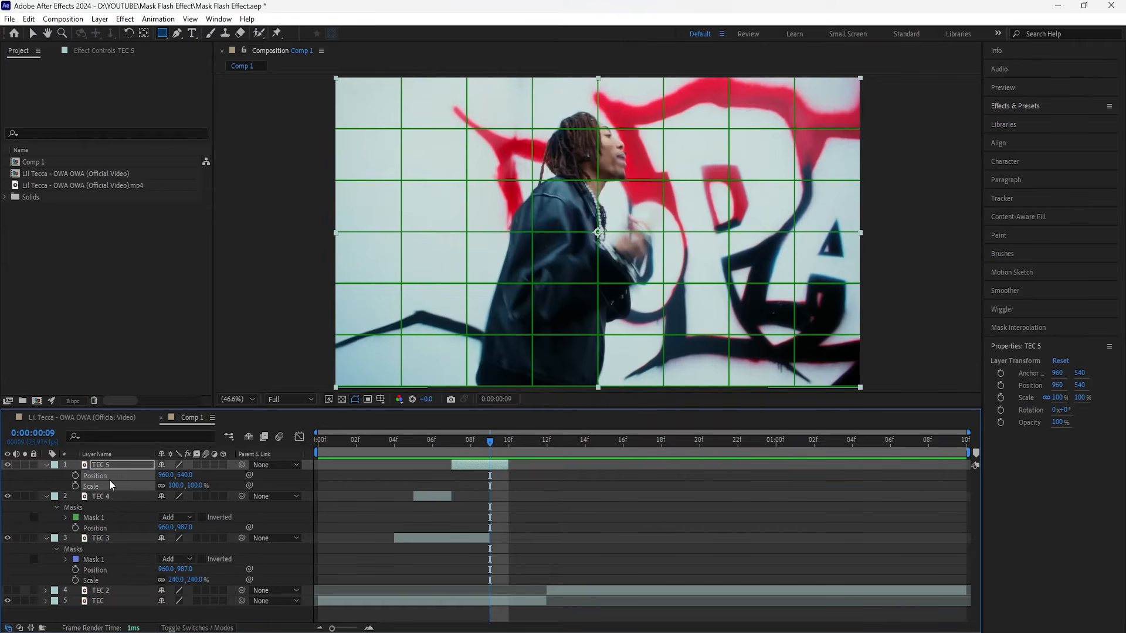
right_click(110, 477)
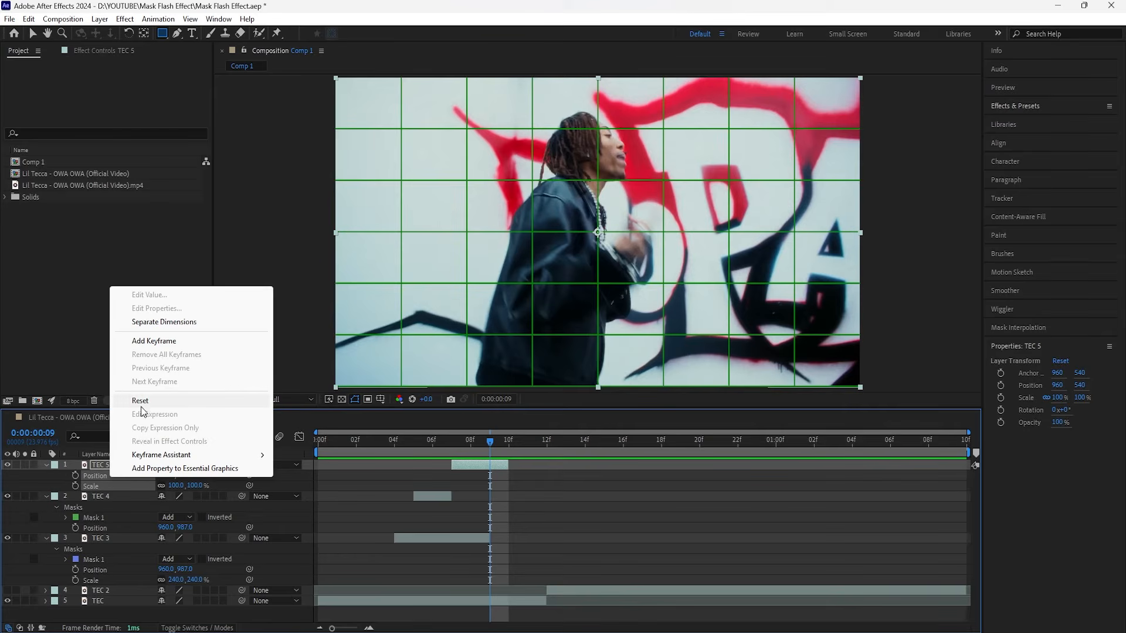
Step: Give the TEC 3, TEC 4 and TEC 5 layers a yellow label colour
click(113, 484)
shift+click(112, 537)
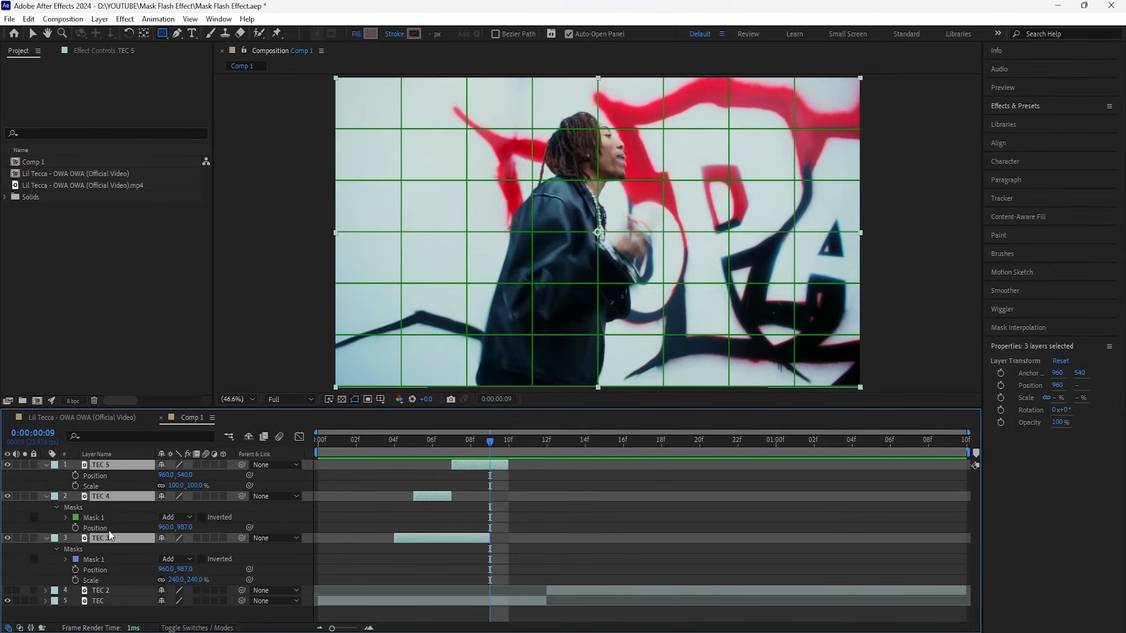
click(53, 465)
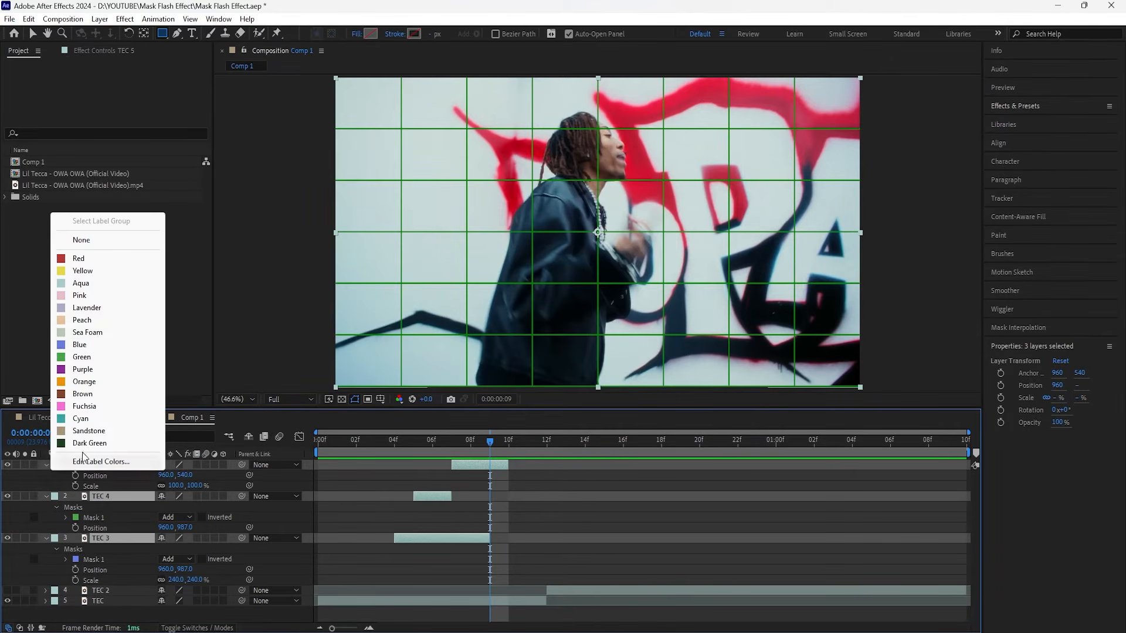
click(95, 271)
Step: At frame 7, draw a rectangular mask around the shoulder and chest on the TEC 5 layer
click(119, 466)
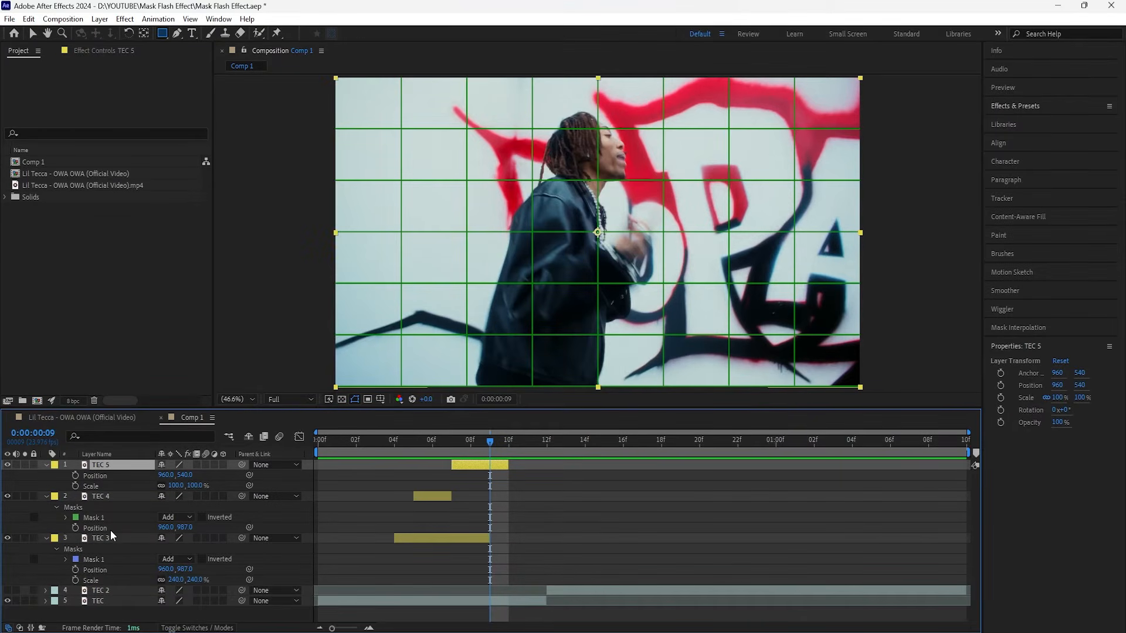
key(Page_Up)
key(Page_Up)
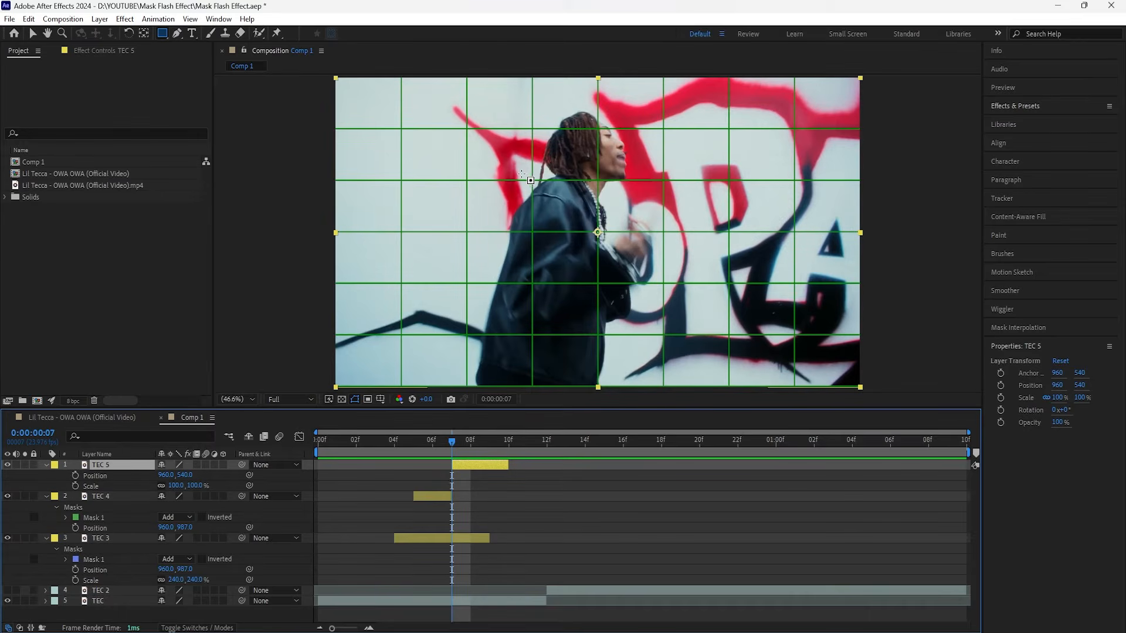
drag(516, 172, 620, 280)
Step: Duplicate the TEC 5 layer, trim the copy to two frames and start it at frame 8
click(128, 467)
key(ctrl+d)
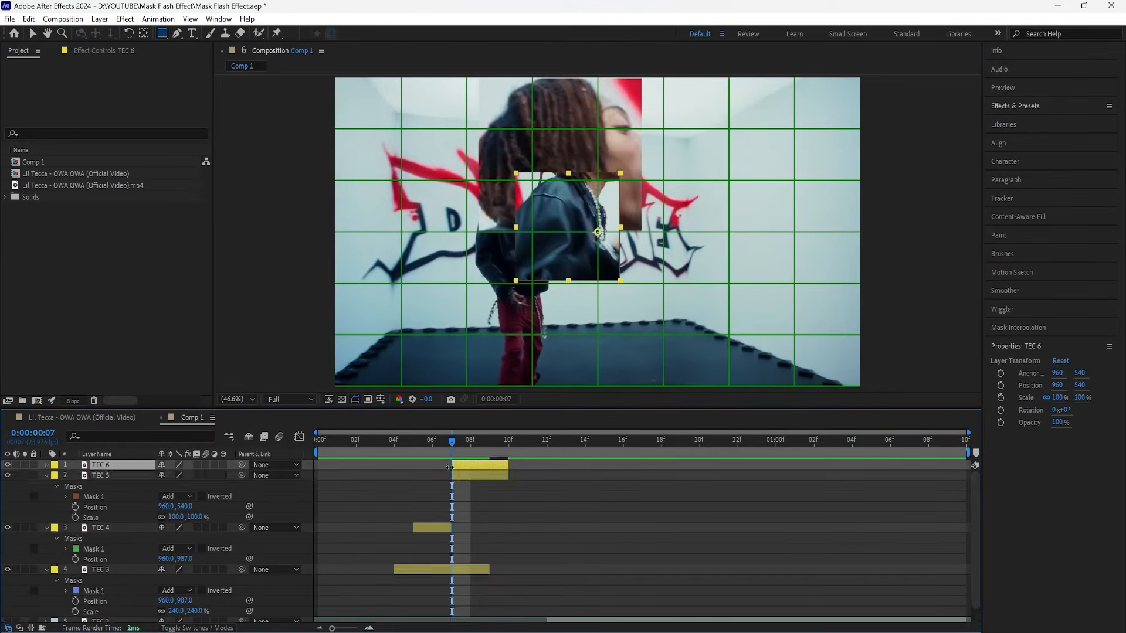
drag(506, 465, 489, 464)
key(Page_Down)
key(bracketleft)
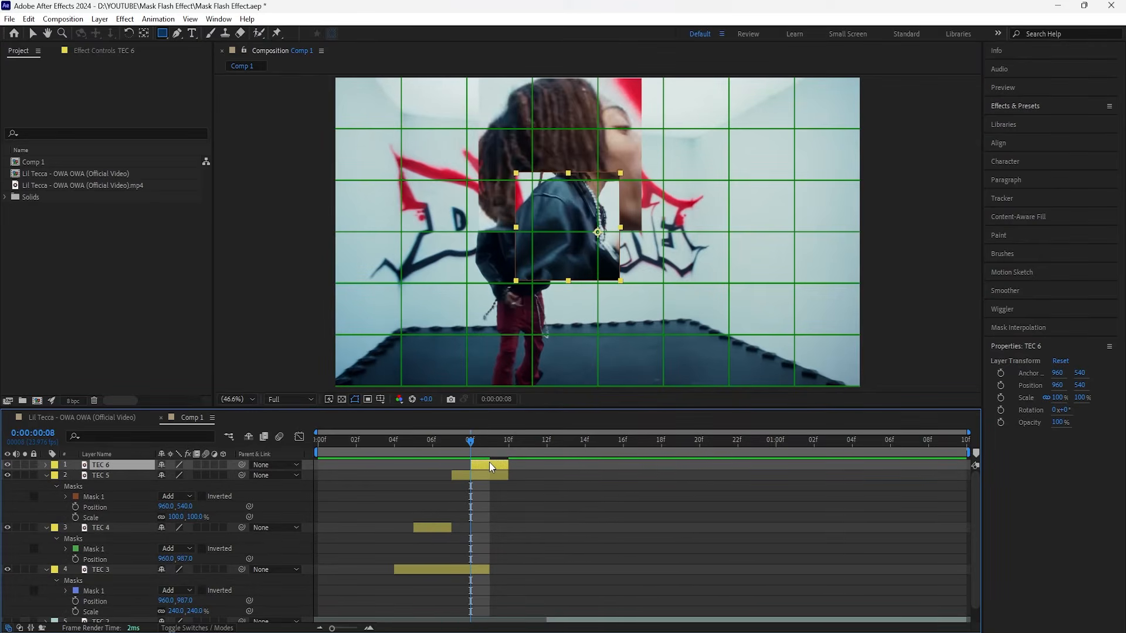
Step: Replace the TEC 6 layer's mask with a small rectangle over the front of the face at frame 8
key(m)
click(97, 475)
key(Delete)
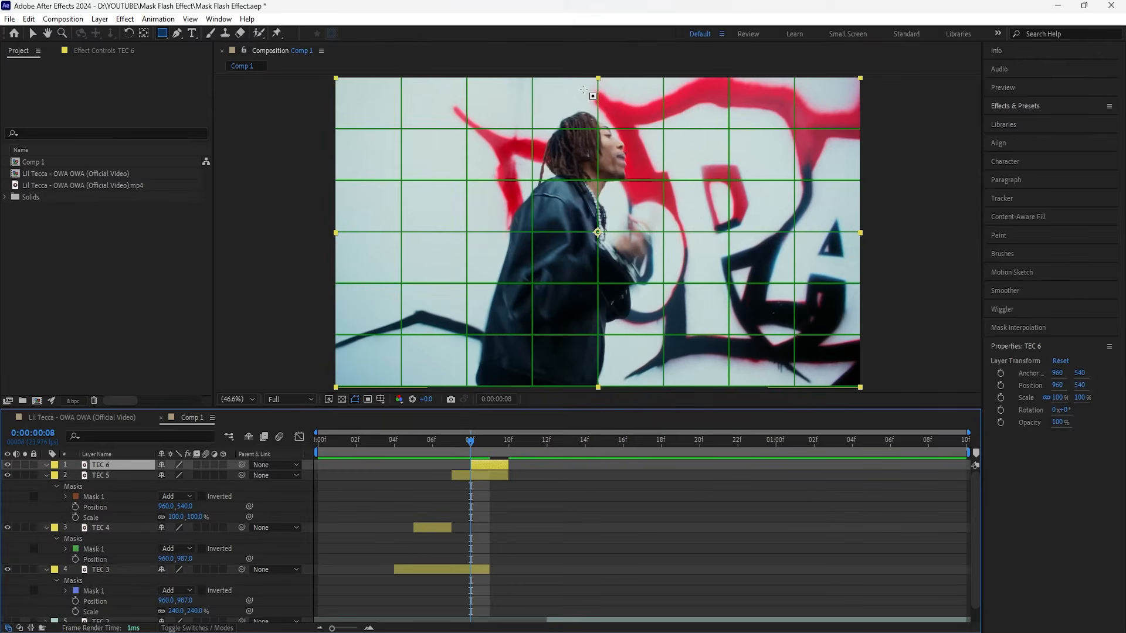
drag(583, 89, 649, 159)
Step: Duplicate the TEC 6 layer and trim the copy to a single frame at frame 9
click(133, 467)
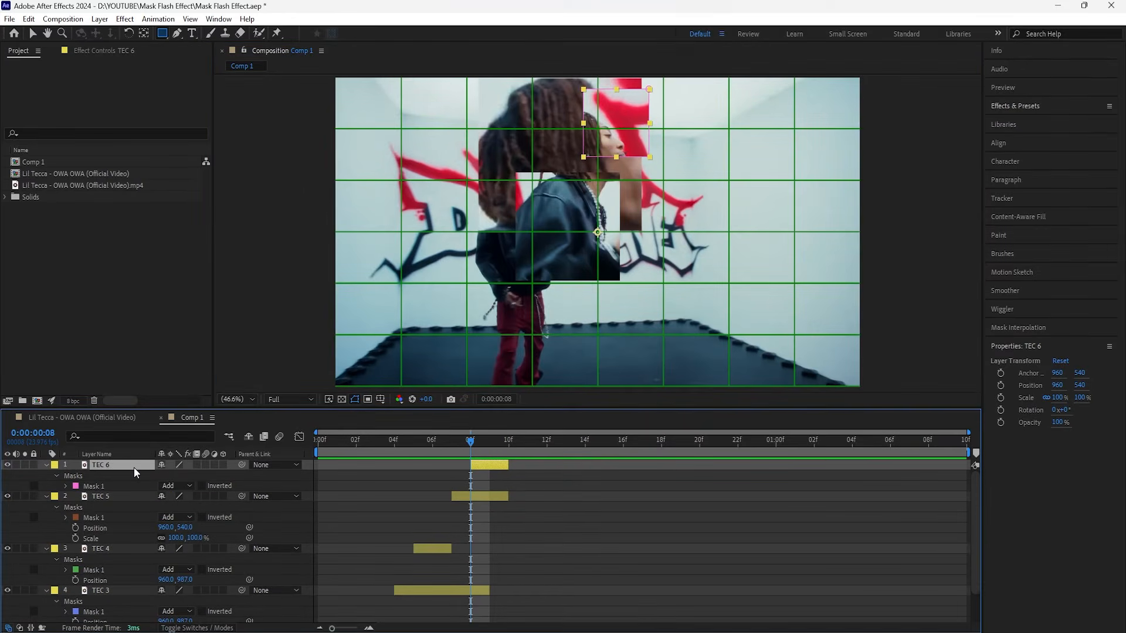
key(ctrl+d)
drag(508, 465, 491, 463)
key(Page_Down)
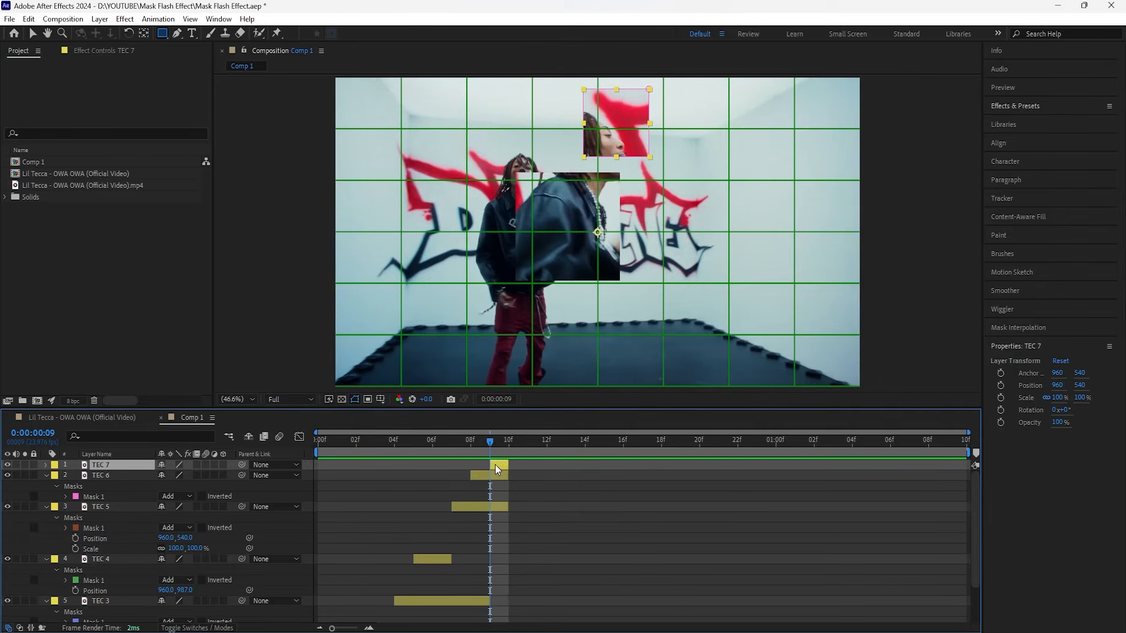
Step: Replace the TEC 7 layer's mask with a small rectangle over the lower face and neck at frame 9
key(m)
click(110, 476)
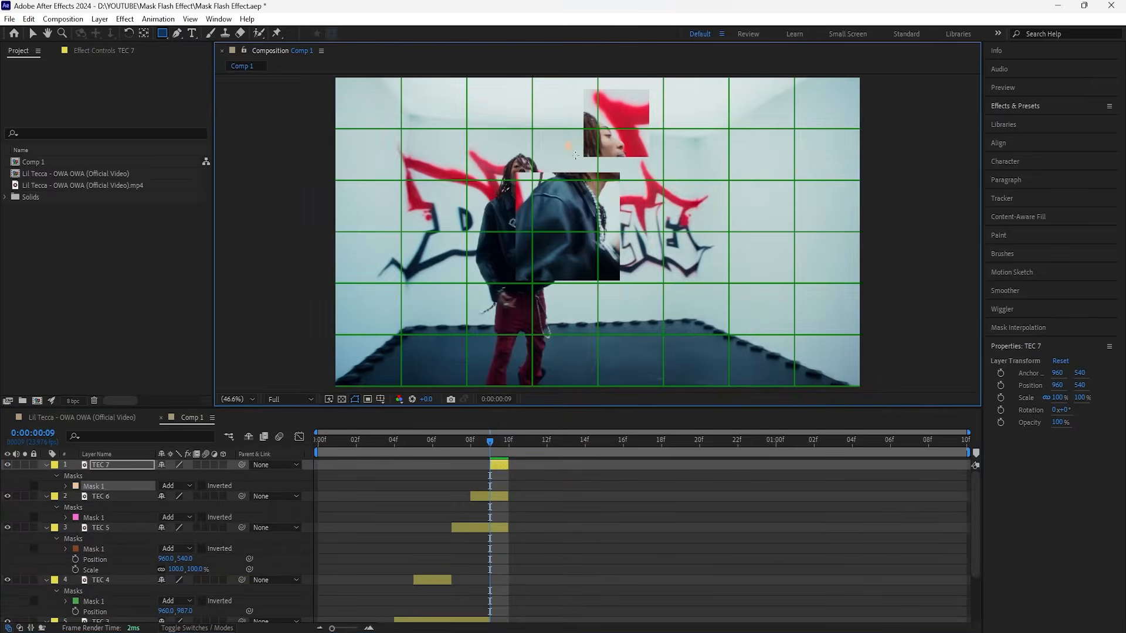
drag(567, 144, 631, 205)
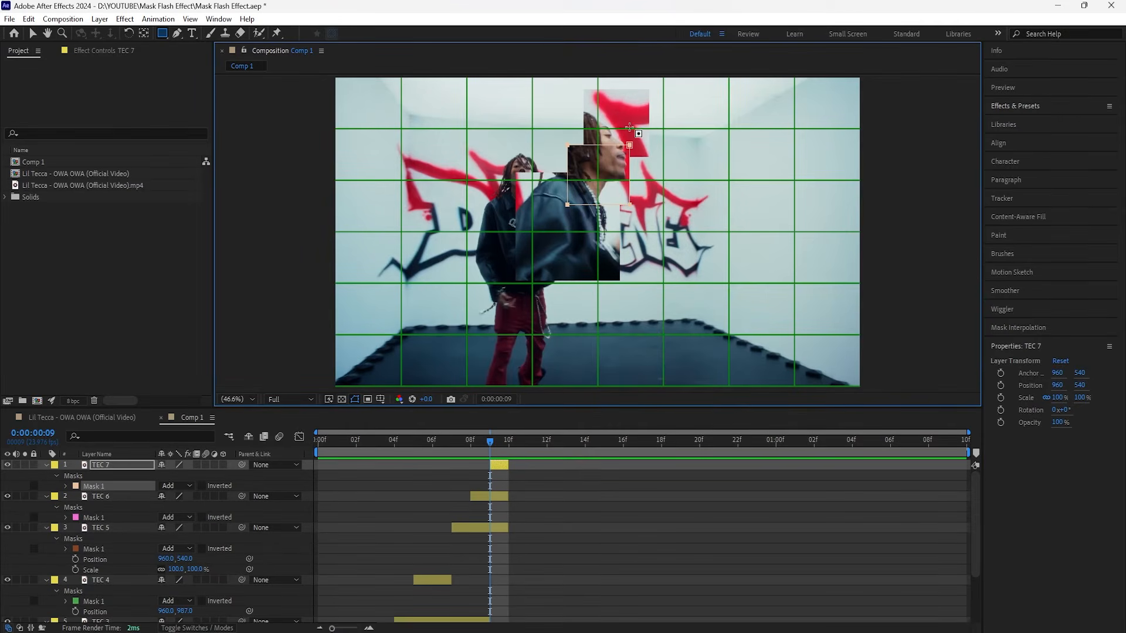
click(492, 444)
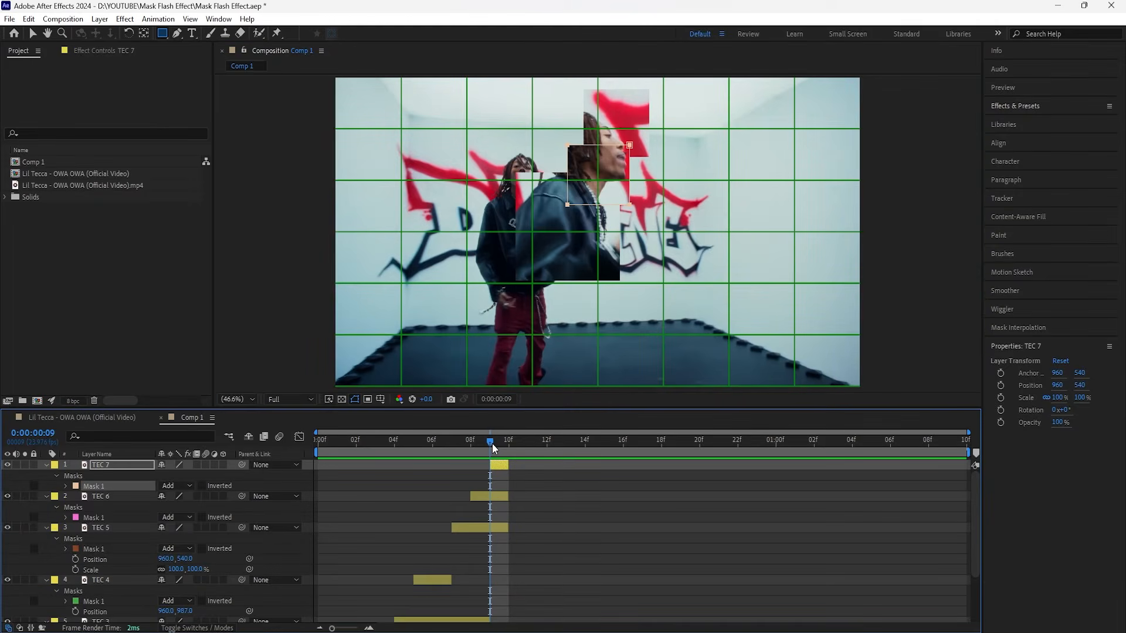
Step: Duplicate the TEC 7 layer and move the one-frame copy to frame 11, directly before the cut
click(130, 466)
key(ctrl+d)
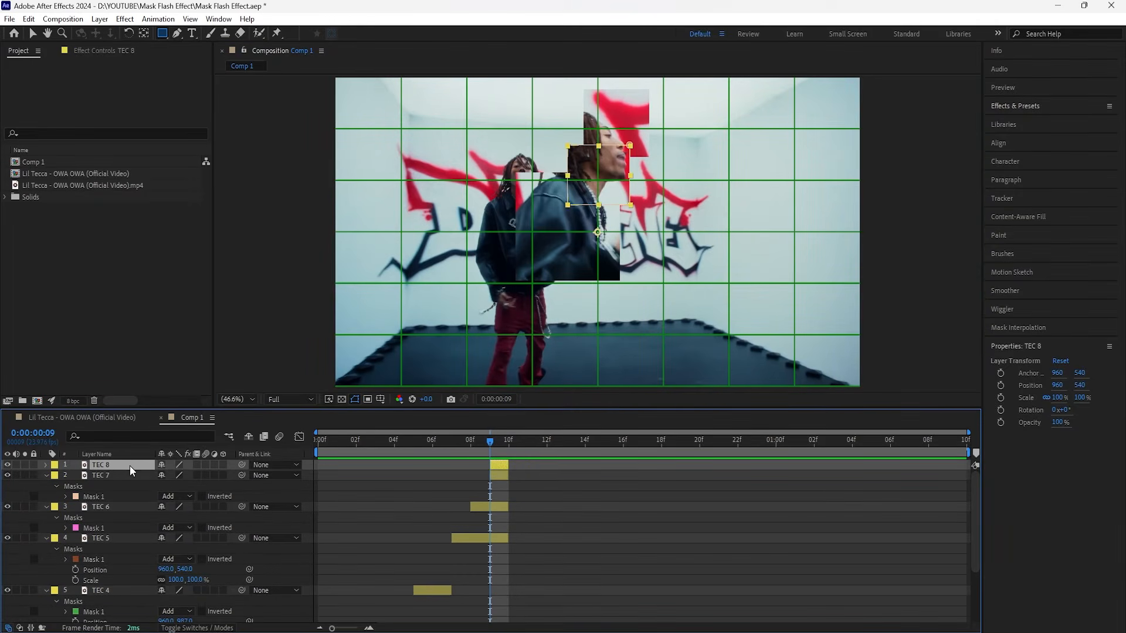
drag(497, 465, 551, 442)
Step: Collapse the properties of the TEC 3 to TEC 7 layers and make the TEC 2 layer visible again
click(112, 475)
scroll(117, 545, down, 3)
shift+click(117, 554)
click(46, 513)
click(534, 465)
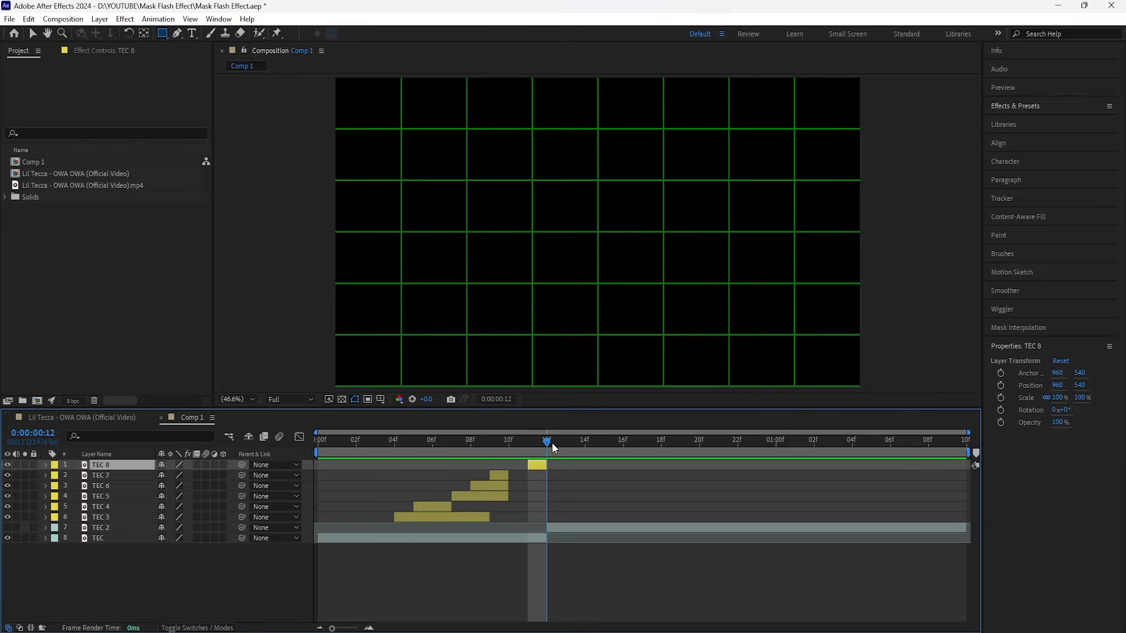
click(579, 527)
Step: At frame 11, replace the TEC 8 layer's mask with a larger rectangle around the whole head
key(Page_Up)
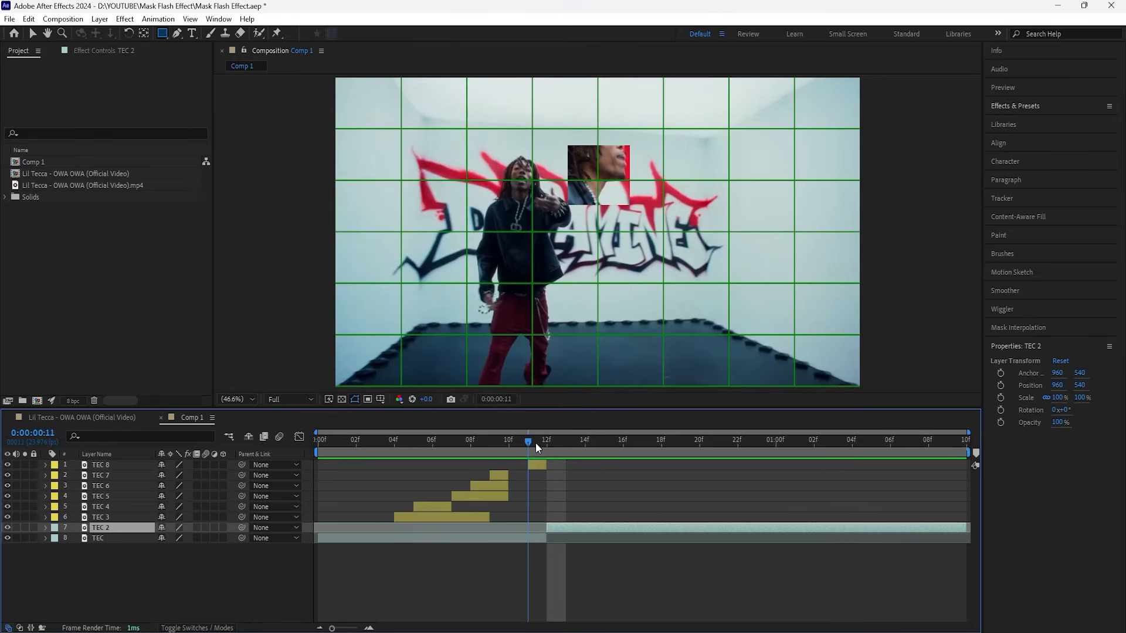
click(539, 466)
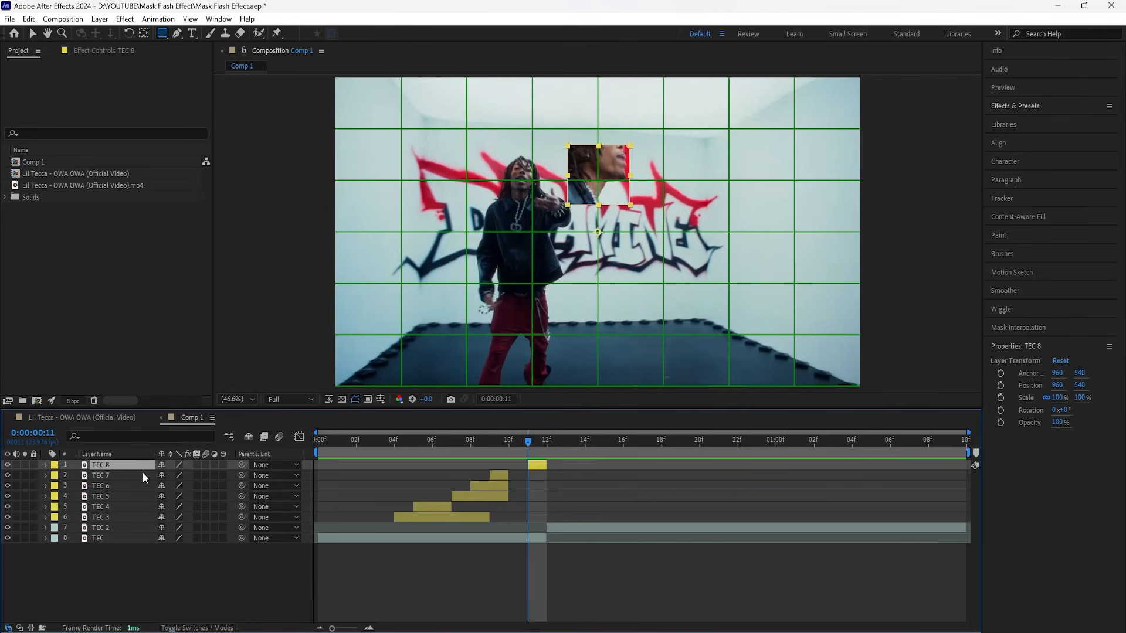
key(m)
click(119, 476)
key(Delete)
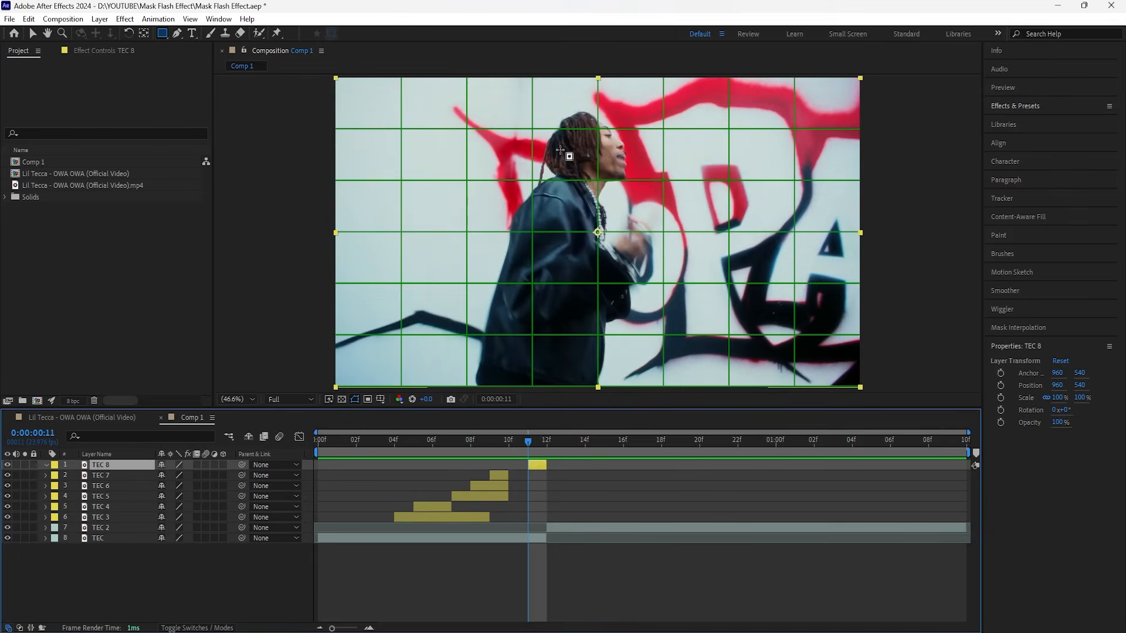
drag(560, 88, 678, 216)
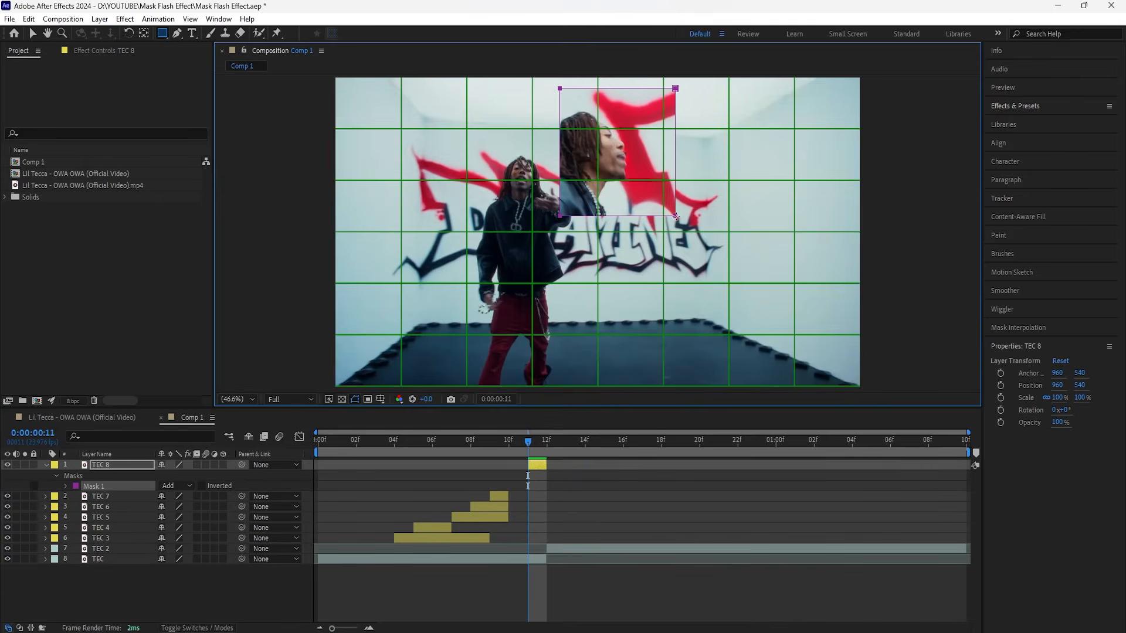
Step: Hide the proportional grid, collapse the TEC 8 layer's properties and preview the masked transition
click(380, 399)
click(417, 428)
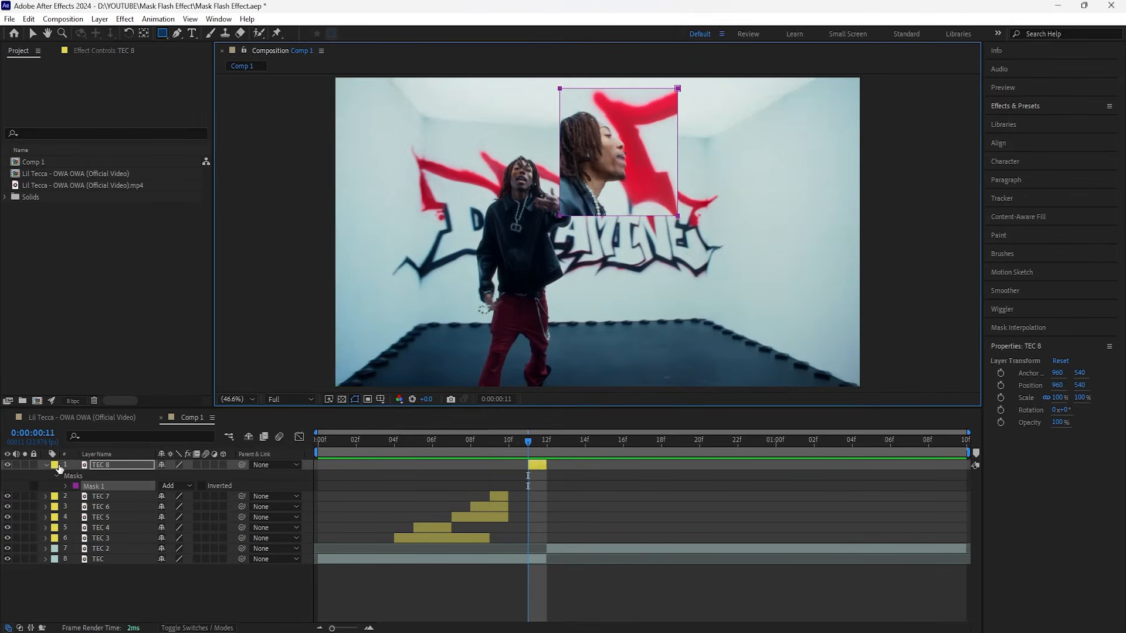
click(46, 465)
key(space)
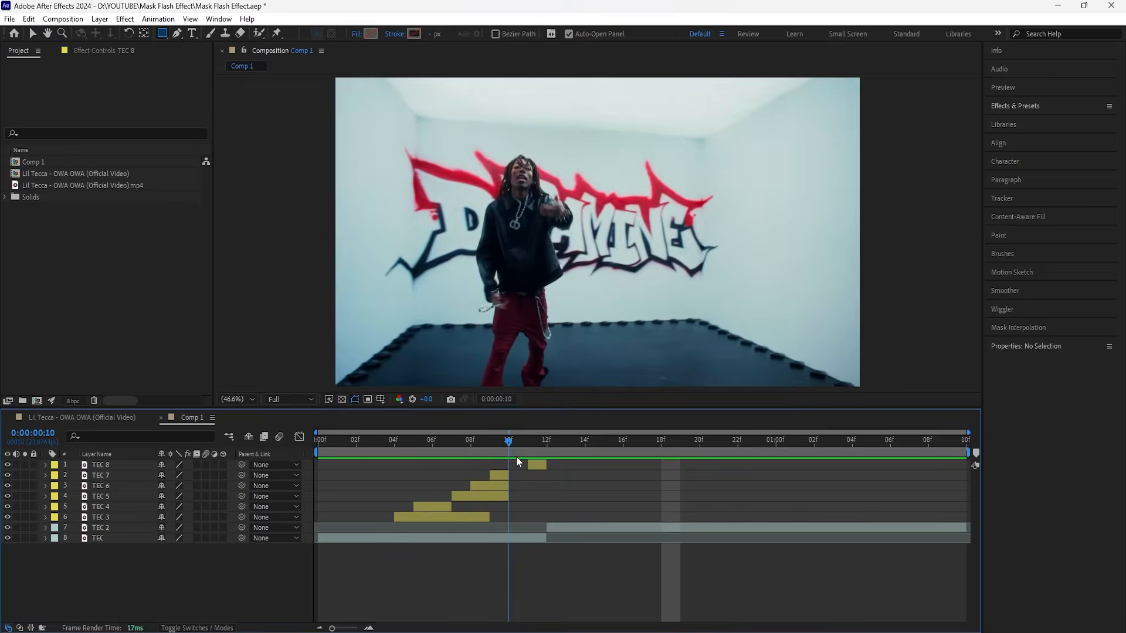
key(space)
Step: Add an adjustment layer above TEC 8 and place it from frame 8 to 16, centred on the cut
click(122, 466)
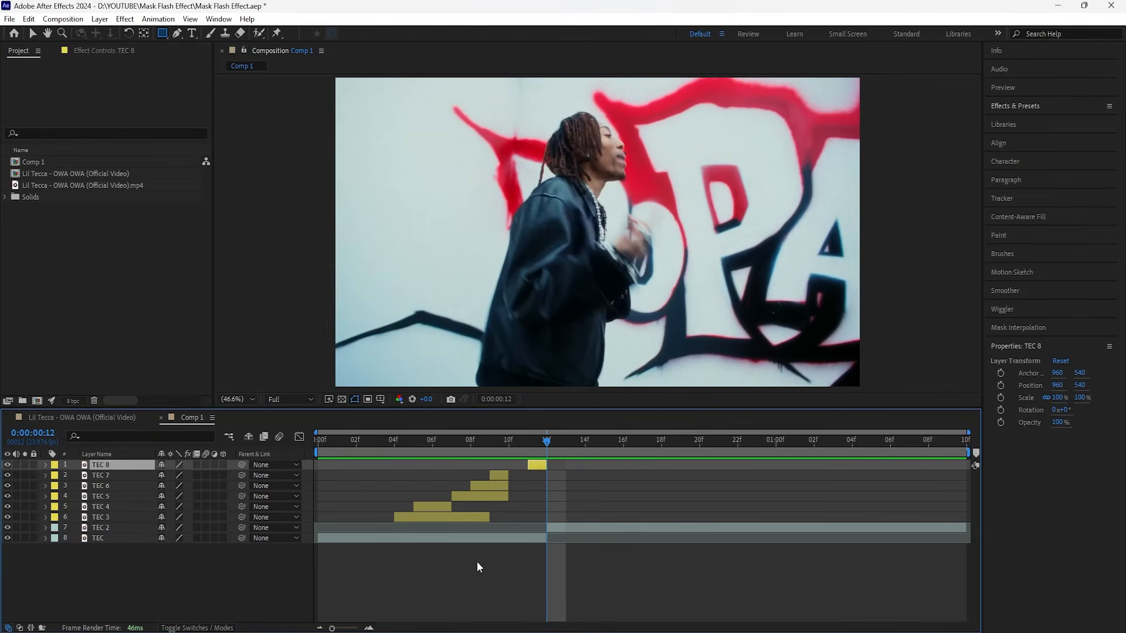
right_click(166, 554)
mouse_move(273, 402)
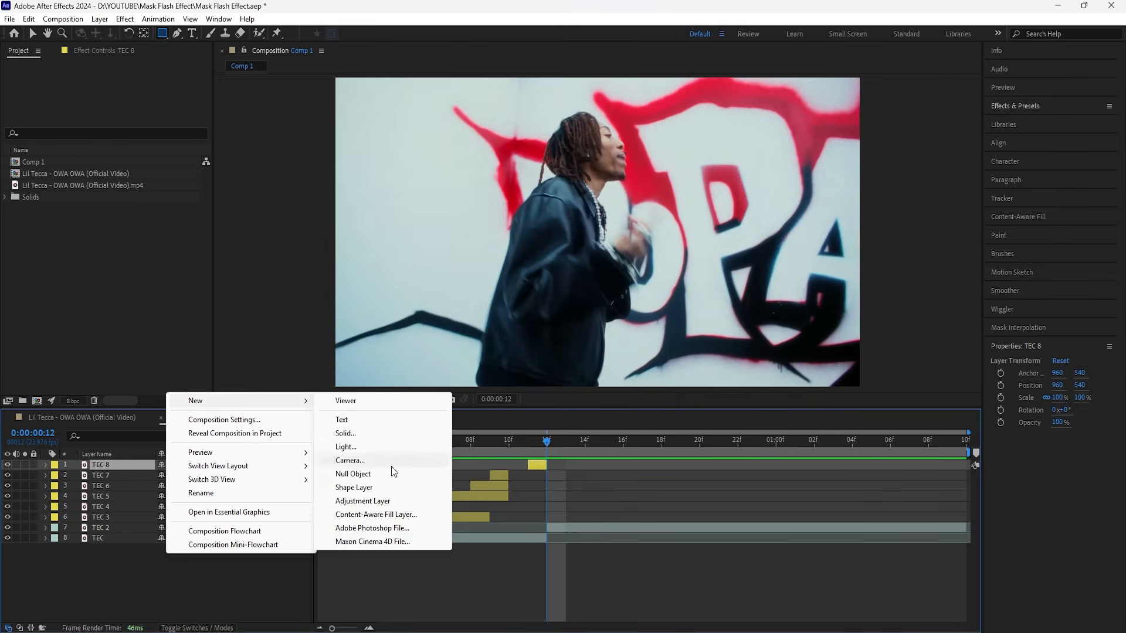
click(381, 501)
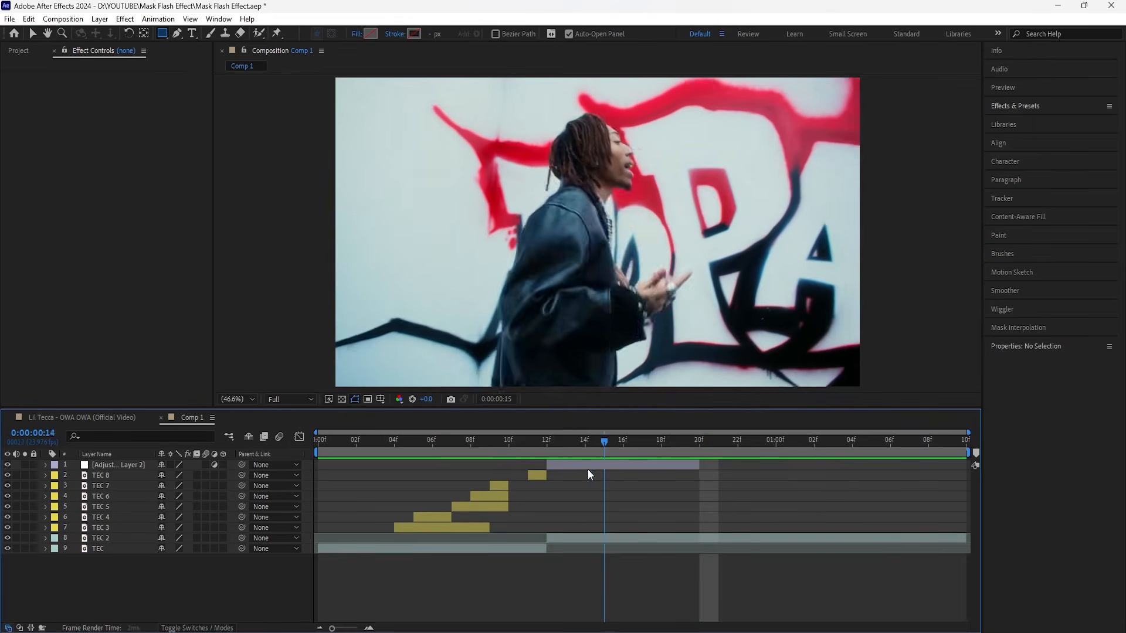
drag(588, 469, 473, 467)
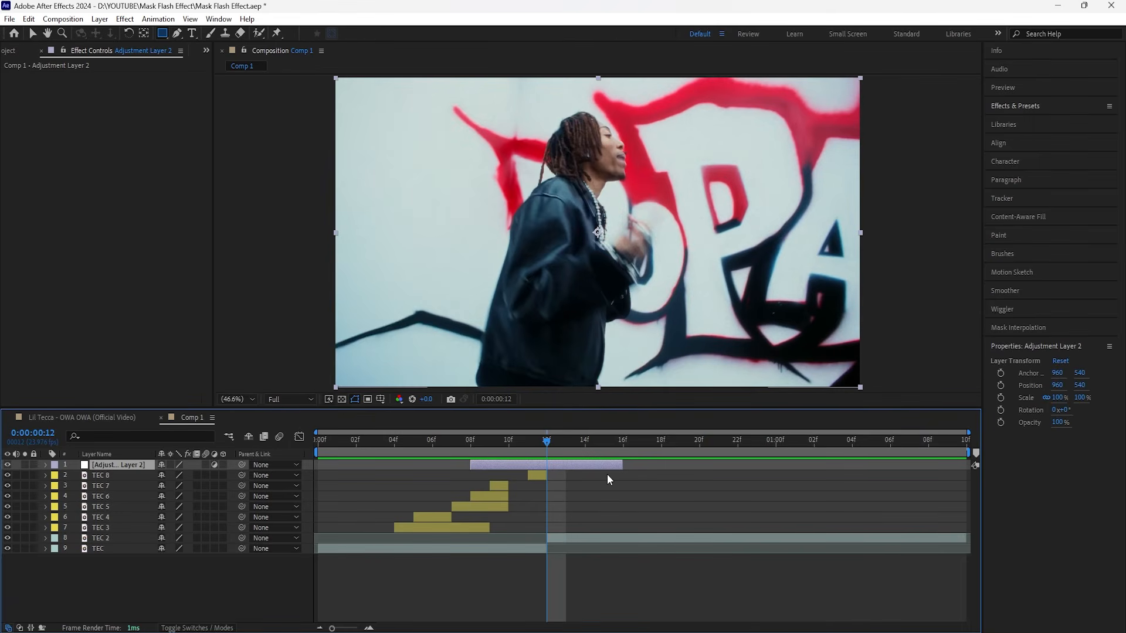
key(i)
Step: Apply the Exposure effect to the adjustment layer and keyframe its Exposure at 3.00 at frame 12
click(1015, 106)
click(1023, 122)
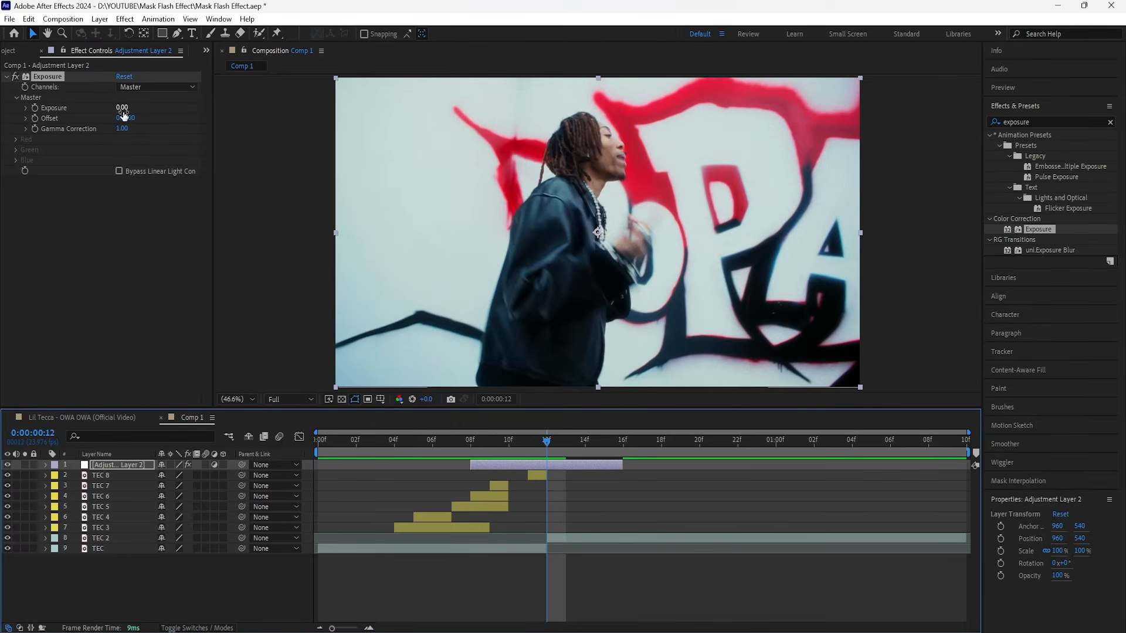
click(120, 110)
text(3)
key(Return)
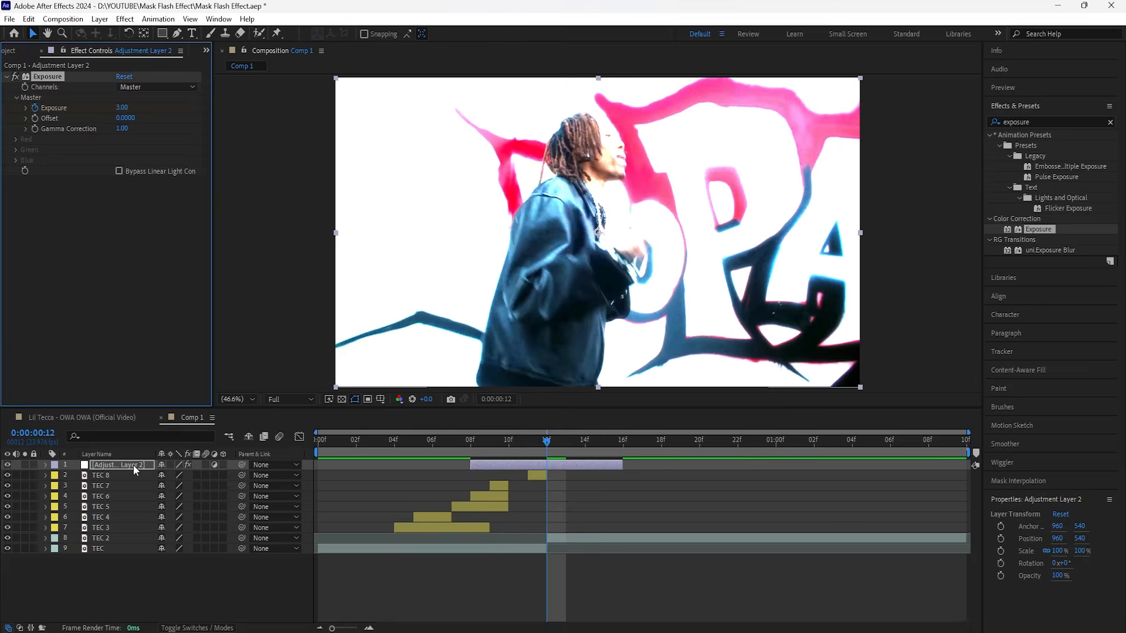
Step: Keyframe the adjustment layer's Exposure at 0.00 at frame 8 and again at frame 16
click(133, 466)
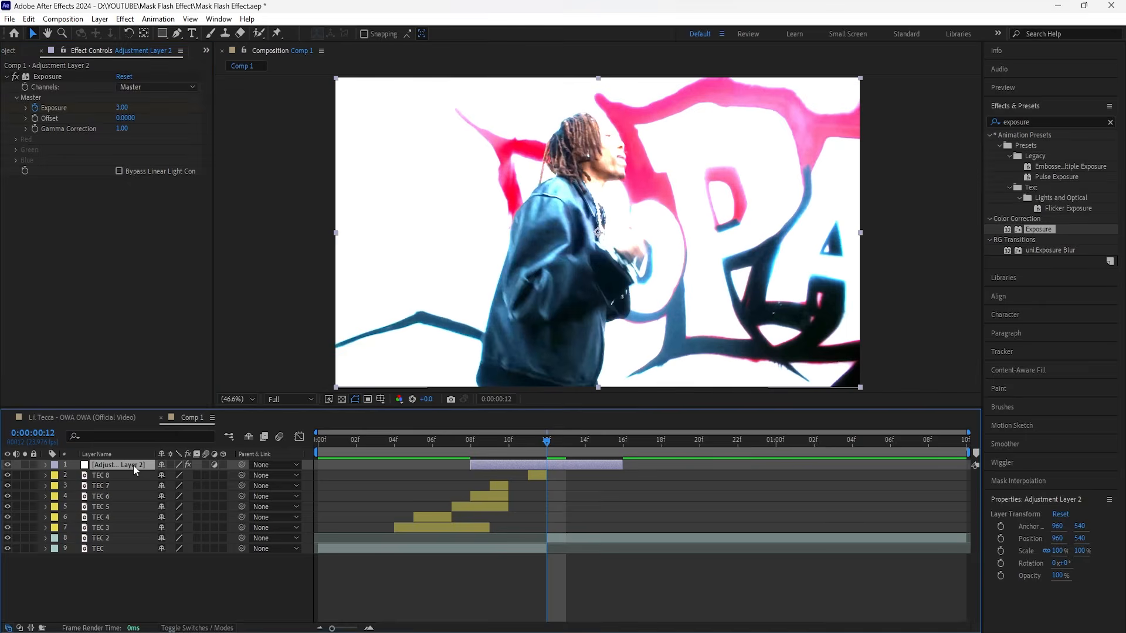
key(u)
drag(545, 448, 473, 473)
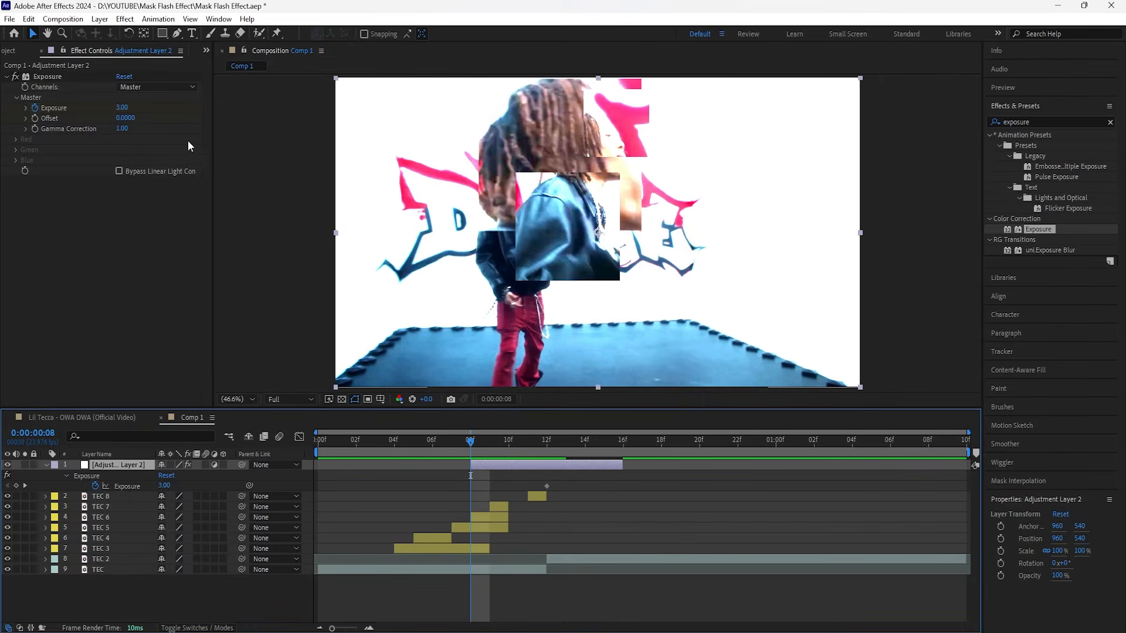
click(122, 109)
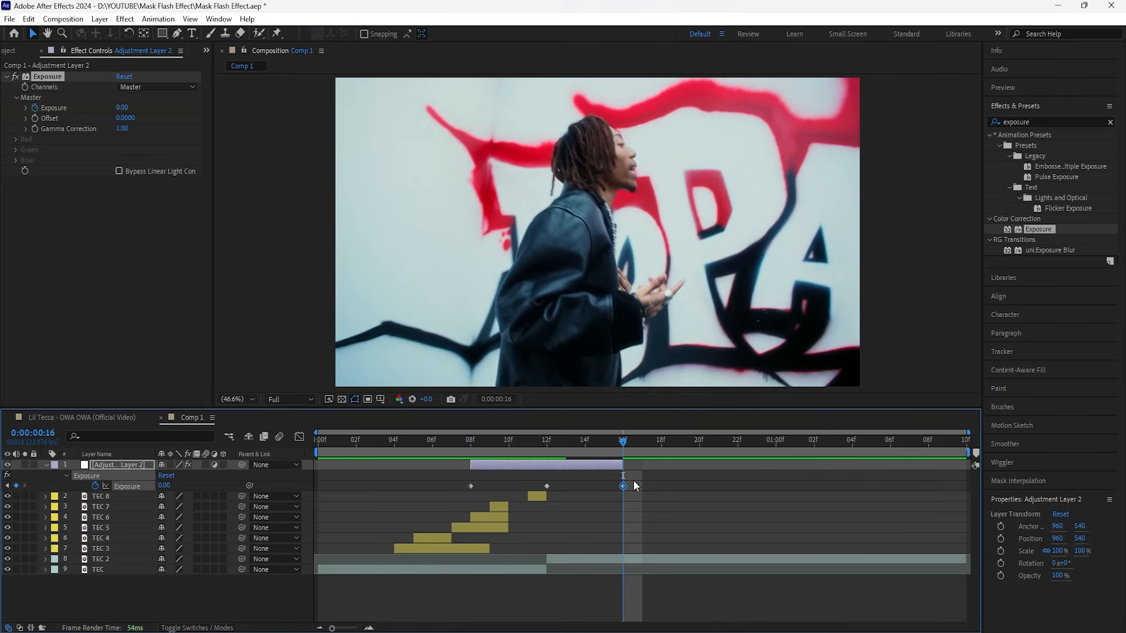
Step: Apply Easy Ease to all three Exposure keyframes and play the transition from frame 0
drag(634, 485, 466, 485)
right_click(469, 485)
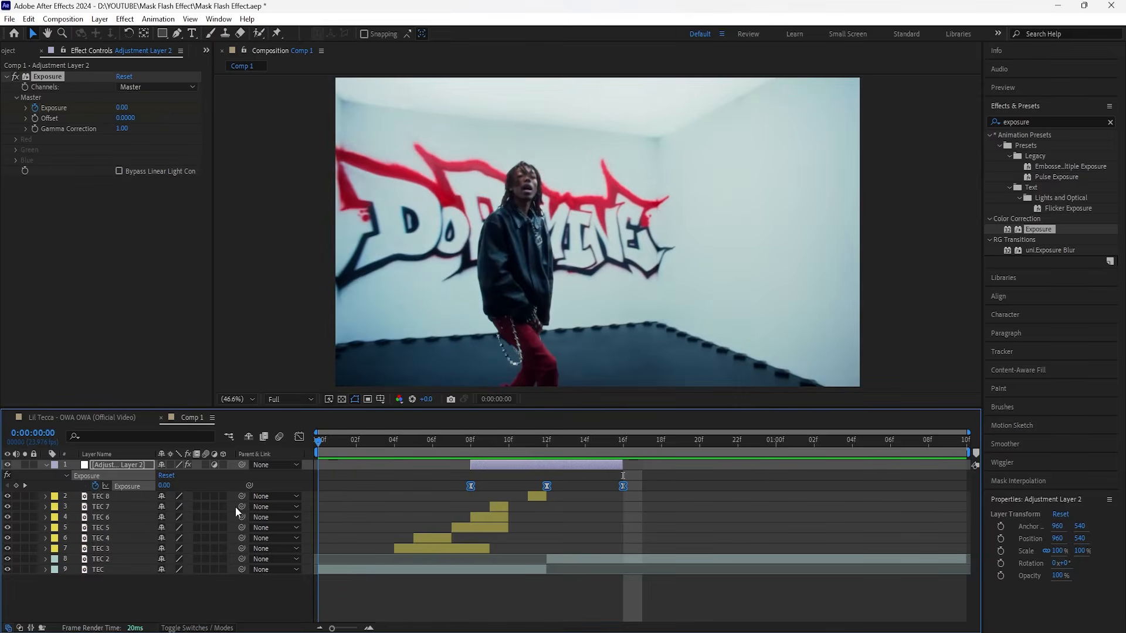
key(space)
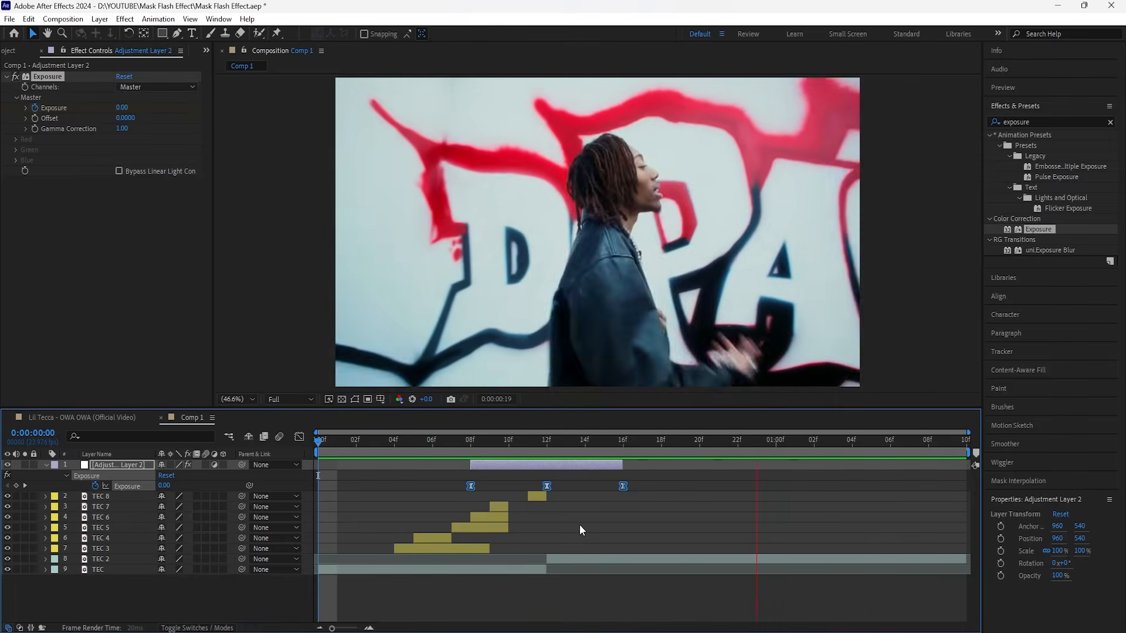
Step: Scrub through the masked layers before the cut and replay the flash transition from frame 0
drag(529, 444, 391, 467)
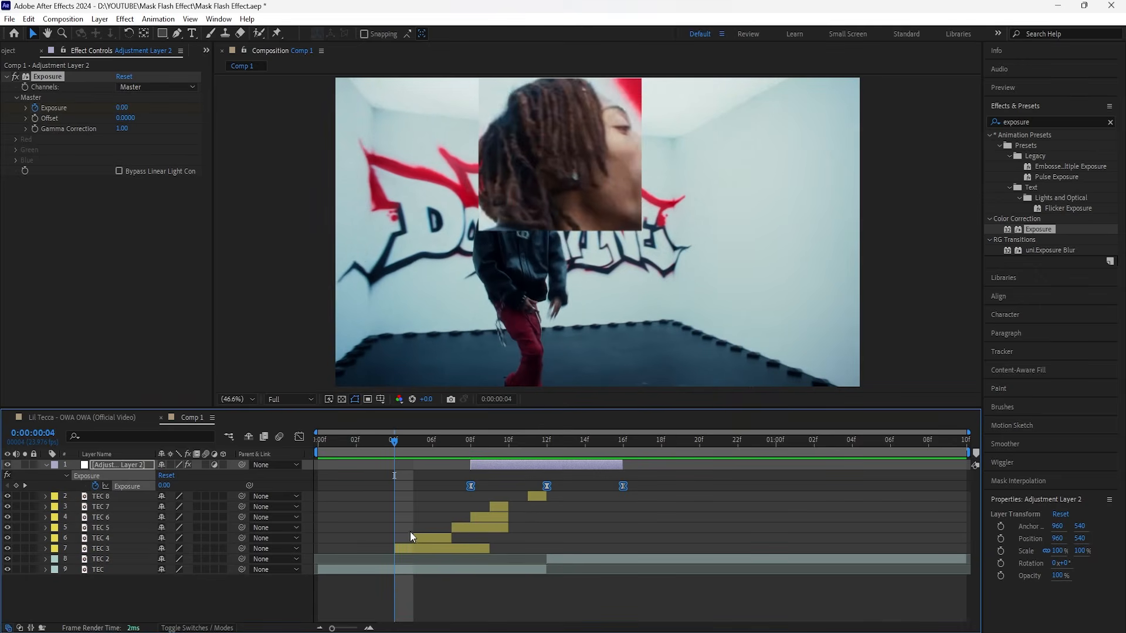
click(435, 548)
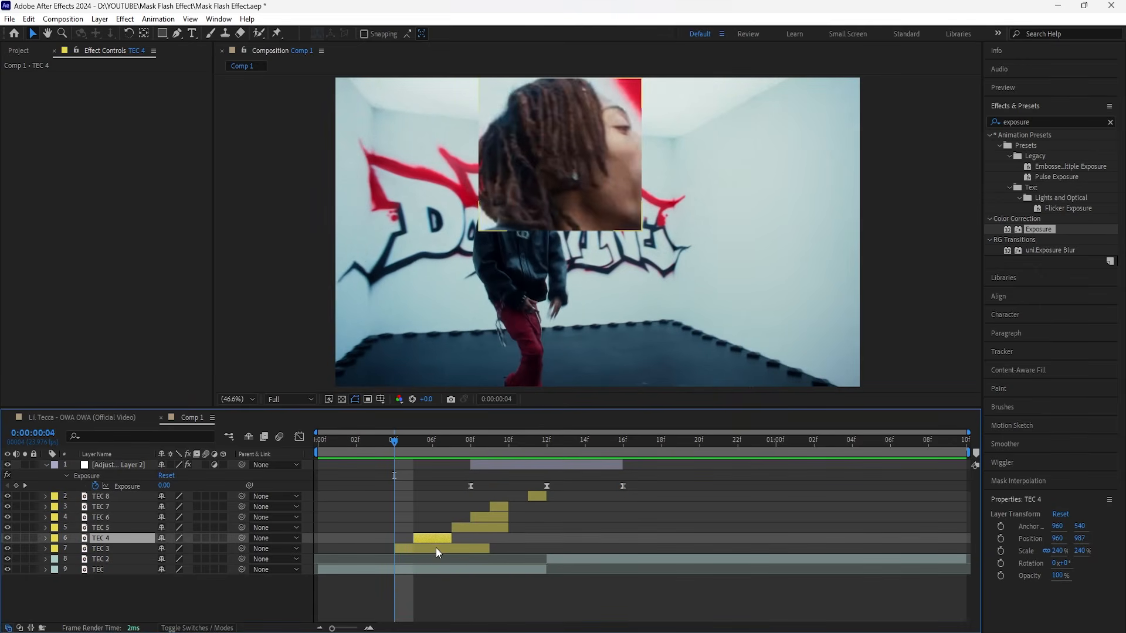
drag(396, 441, 504, 509)
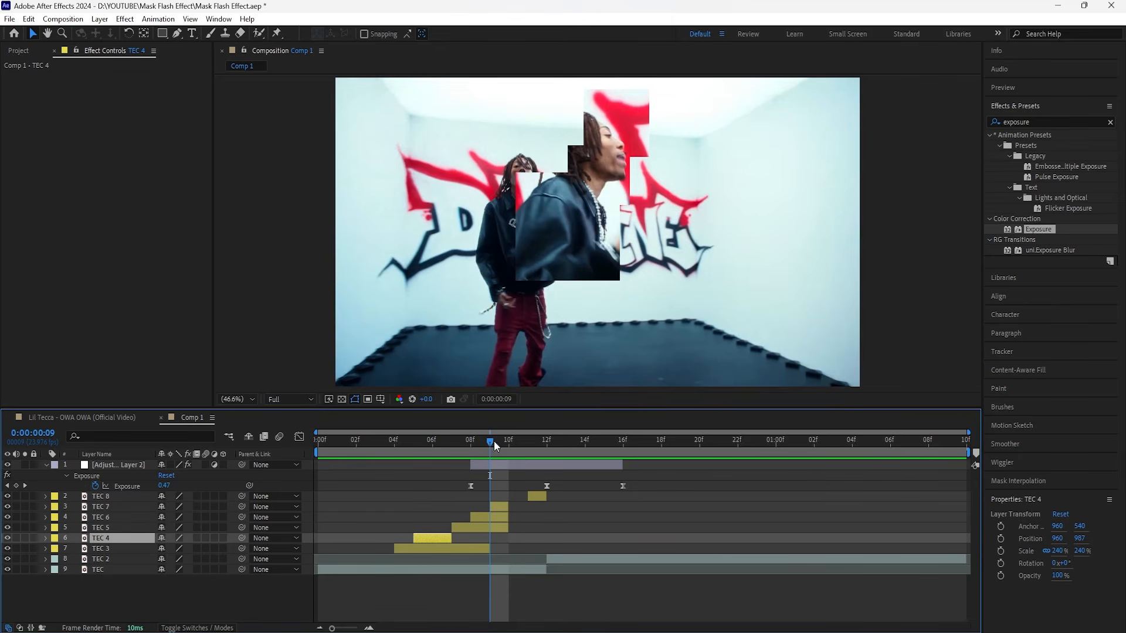
drag(494, 441, 320, 469)
click(538, 570)
click(557, 560)
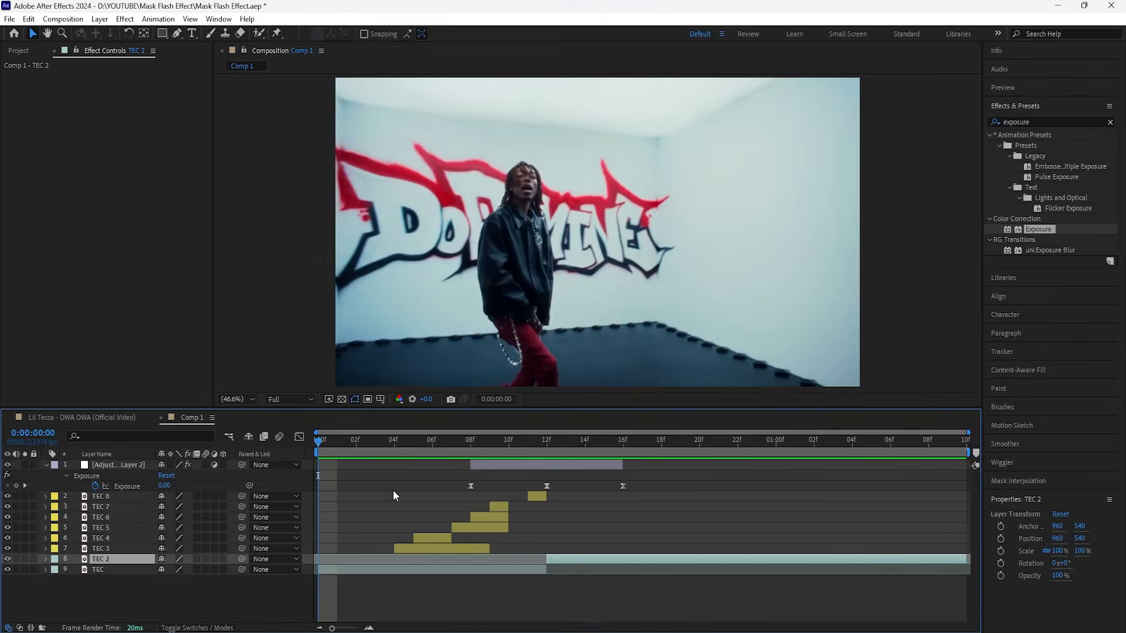
key(space)
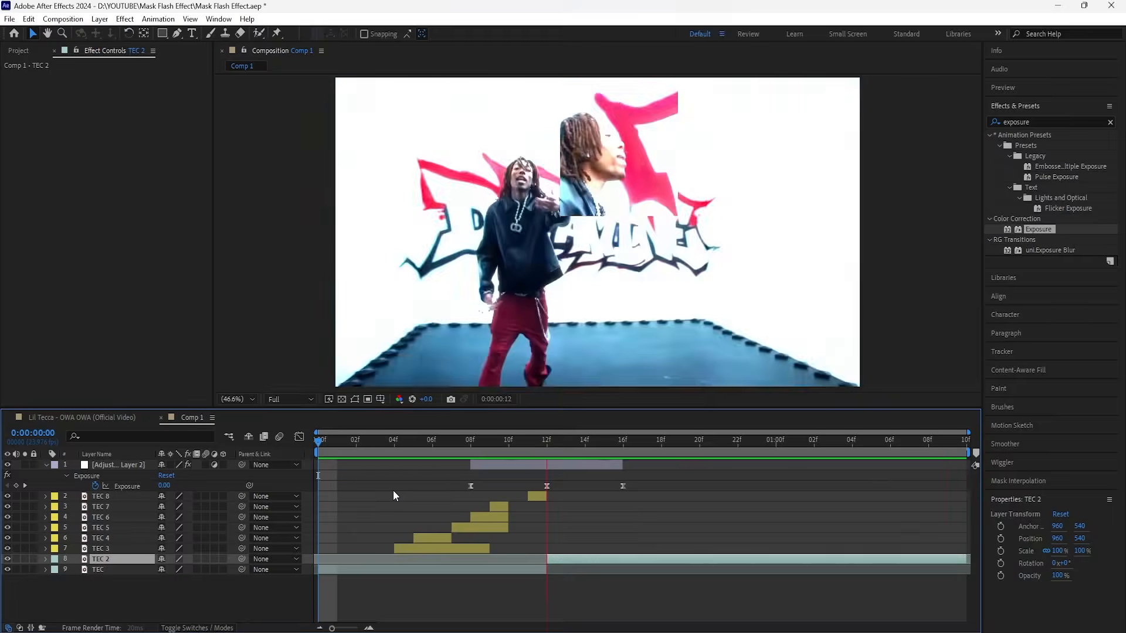